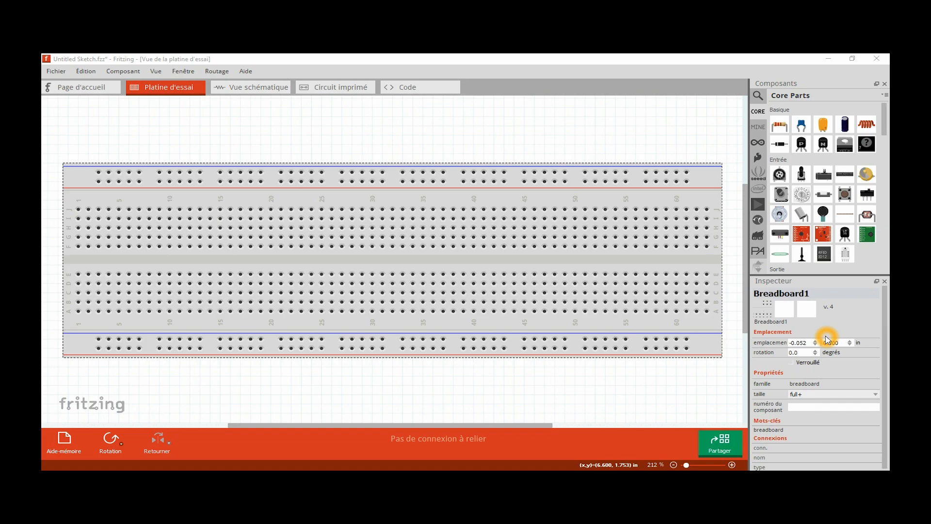
- Place an Arduino UNO (Rev3) board beside the left end of the breadboard
{"action": "scroll", "coordinate": [544, 283], "scroll_direction": "down", "scroll_amount": 3}
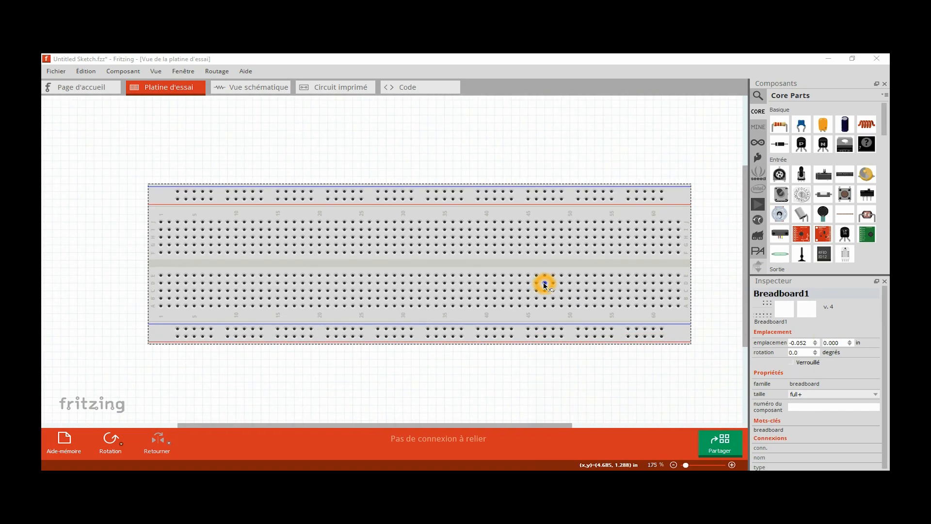
{"action": "scroll", "coordinate": [544, 284], "scroll_direction": "down", "scroll_amount": 2}
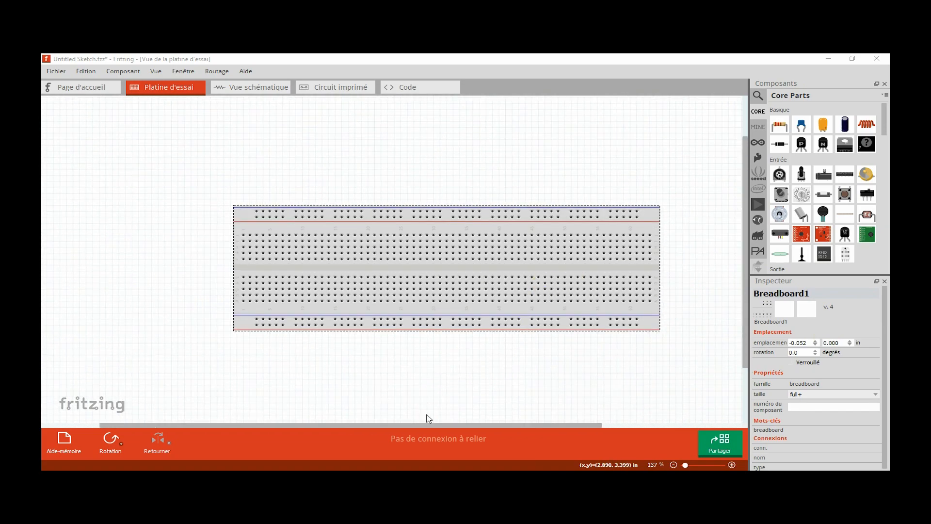
{"action": "left_click_drag", "start_coordinate": [430, 427], "coordinate": [394, 427]}
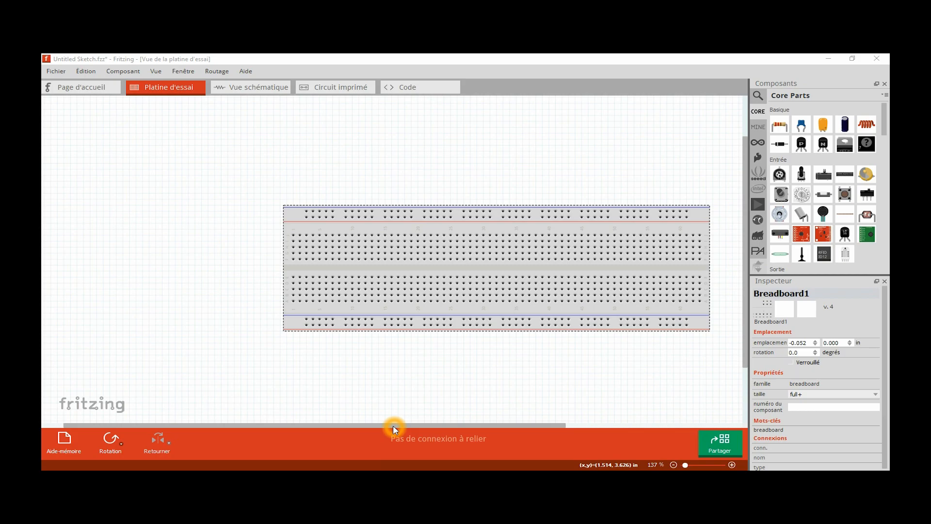
{"action": "left_click", "coordinate": [755, 144]}
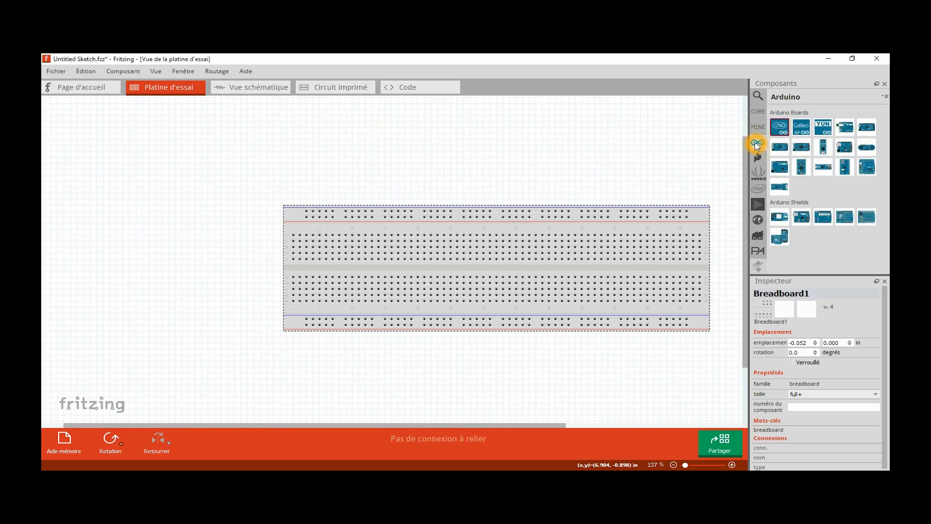
{"action": "left_click", "coordinate": [783, 129]}
{"action": "left_click_drag", "start_coordinate": [784, 131], "coordinate": [92, 221]}
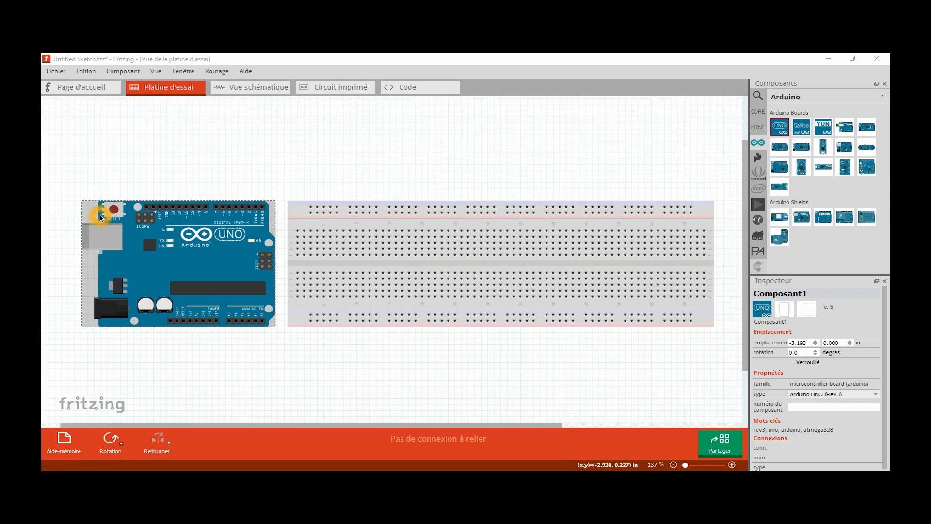
{"action": "scroll", "coordinate": [99, 217], "scroll_direction": "down", "scroll_amount": 2, "text": "ctrl"}
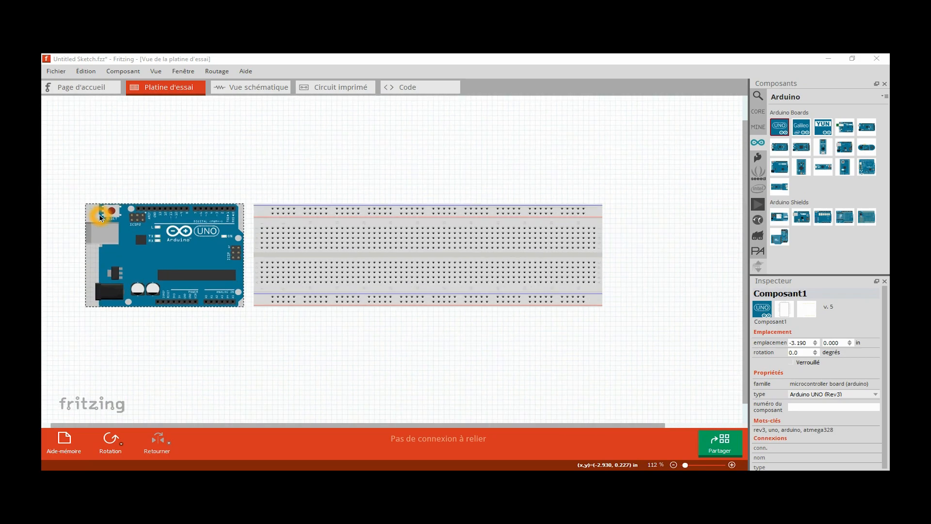
{"action": "scroll", "coordinate": [101, 218], "scroll_direction": "up", "scroll_amount": 4, "text": "ctrl"}
{"action": "scroll", "coordinate": [100, 218], "scroll_direction": "up", "scroll_amount": 3, "text": "ctrl"}
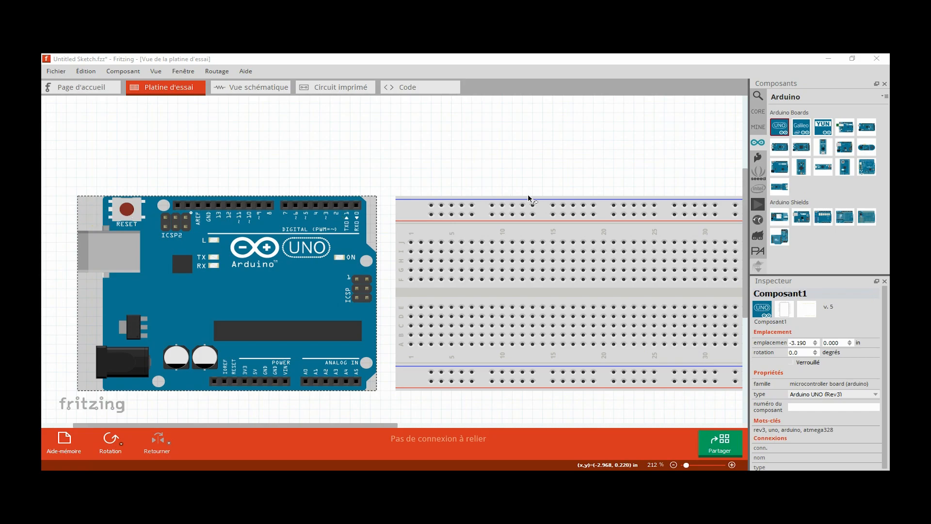
- Place a red LED with its legs in columns 17 and 18 of the breadboard's upper half
{"action": "left_click", "coordinate": [759, 113]}
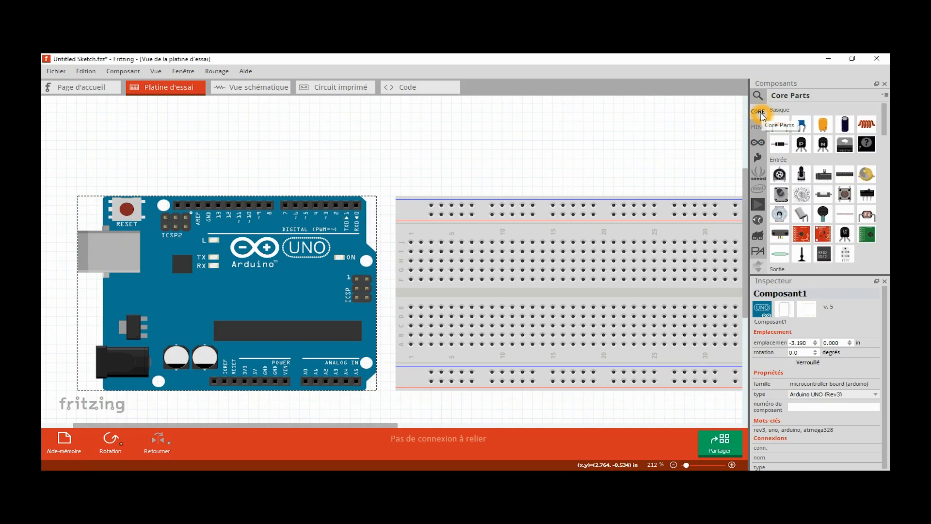
{"action": "left_click_drag", "start_coordinate": [885, 120], "coordinate": [887, 139]}
{"action": "left_click", "coordinate": [781, 197]}
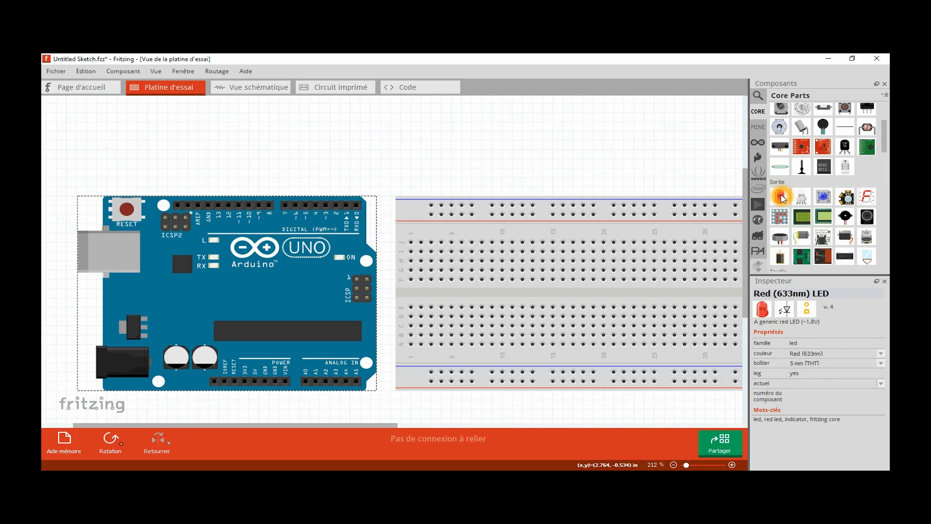
{"action": "left_click_drag", "start_coordinate": [781, 197], "coordinate": [582, 210]}
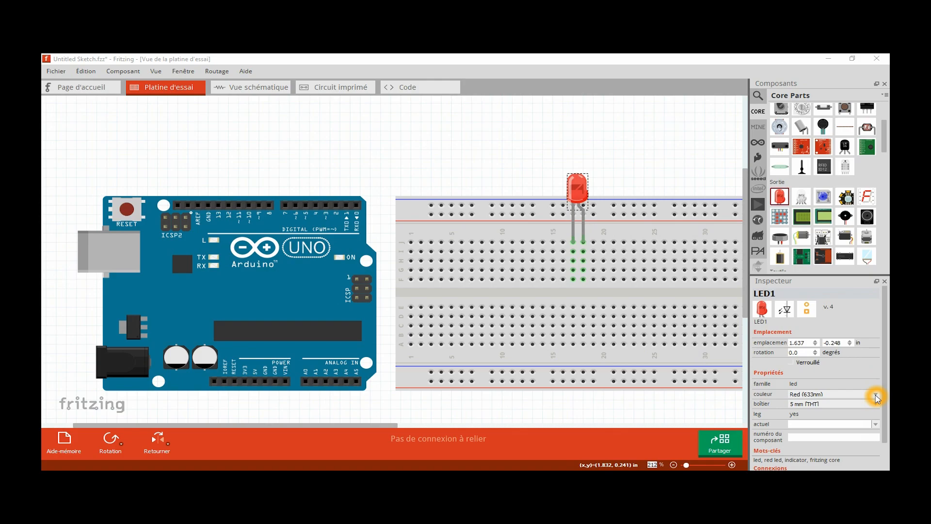
- Change the LED's colour to Green (570nm)
{"action": "left_click", "coordinate": [876, 396]}
{"action": "scroll", "coordinate": [871, 413], "scroll_direction": "down", "scroll_amount": 3}
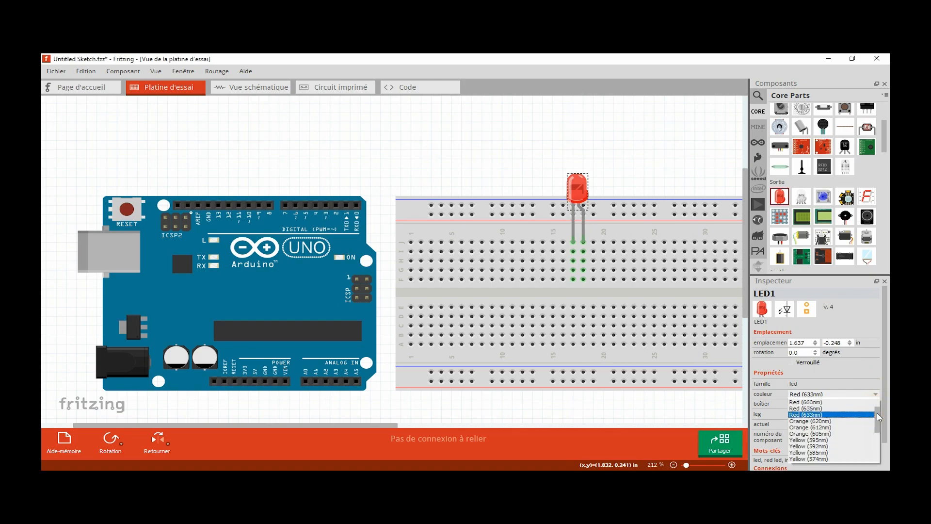
{"action": "left_click", "coordinate": [829, 435]}
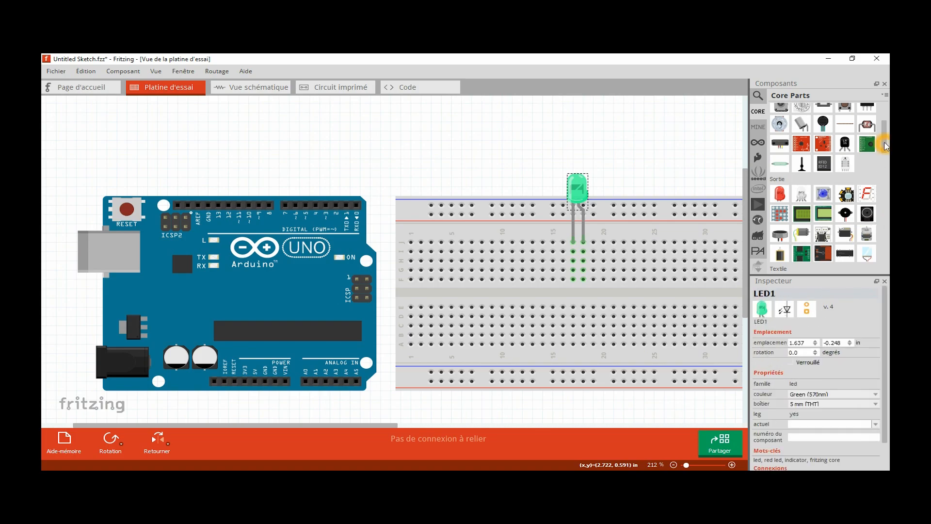
- Place a pushbutton across the breadboard's centre gap in columns 23 and 25
{"action": "left_click_drag", "start_coordinate": [886, 146], "coordinate": [886, 141]}
{"action": "left_click", "coordinate": [845, 122]}
{"action": "left_click_drag", "start_coordinate": [764, 243], "coordinate": [646, 304]}
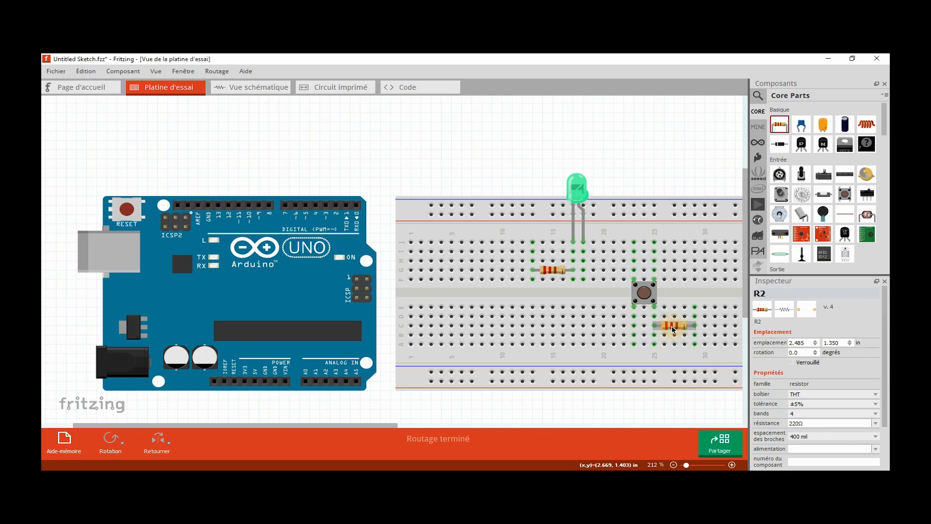
- Rotate the resistor below the pushbutton 90° clockwise and connect it between column 25 and the lower blue rail
{"action": "right_click", "coordinate": [673, 329]}
{"action": "mouse_move", "coordinate": [692, 334]}
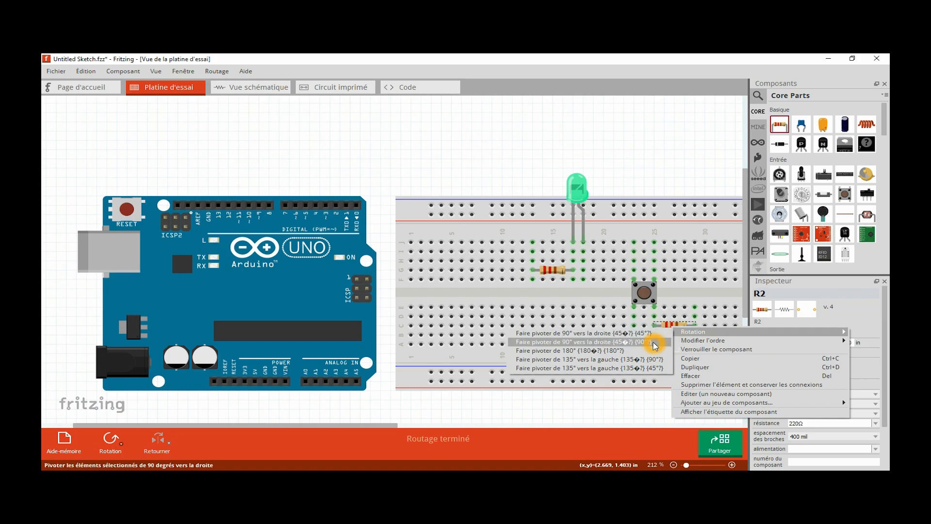
{"action": "left_click", "coordinate": [656, 341]}
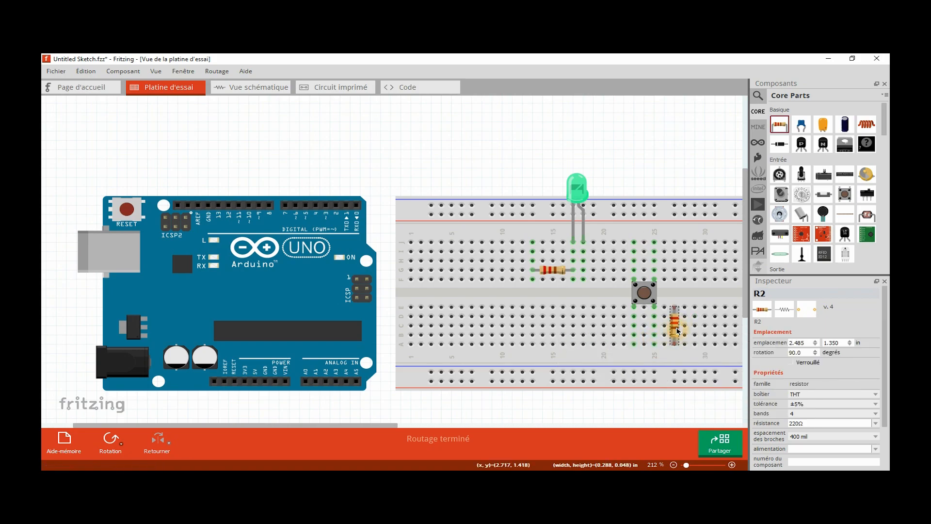
{"action": "left_click_drag", "start_coordinate": [674, 335], "coordinate": [659, 360]}
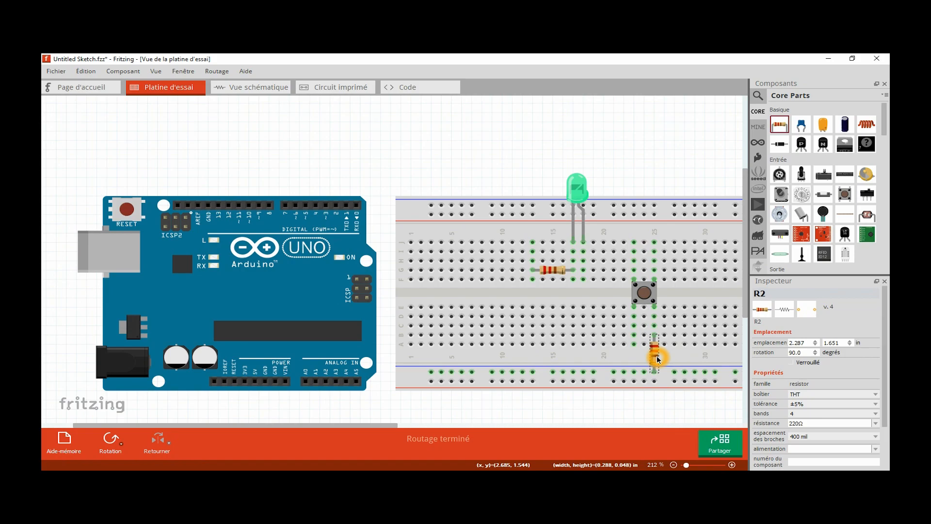
- Rotate the resistor near the LED 90° clockwise and place it across the centre gap in column 17
{"action": "left_click", "coordinate": [554, 271]}
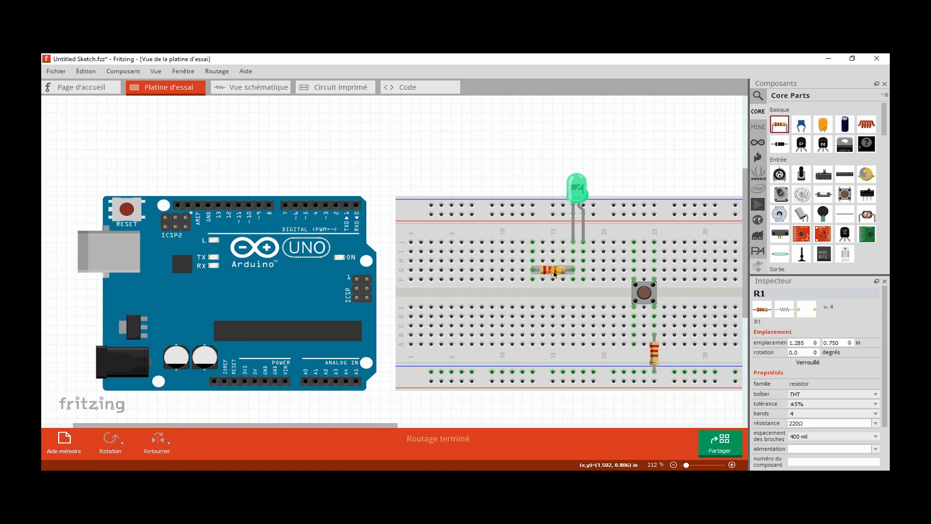
{"action": "right_click", "coordinate": [554, 273]}
{"action": "mouse_move", "coordinate": [574, 278]}
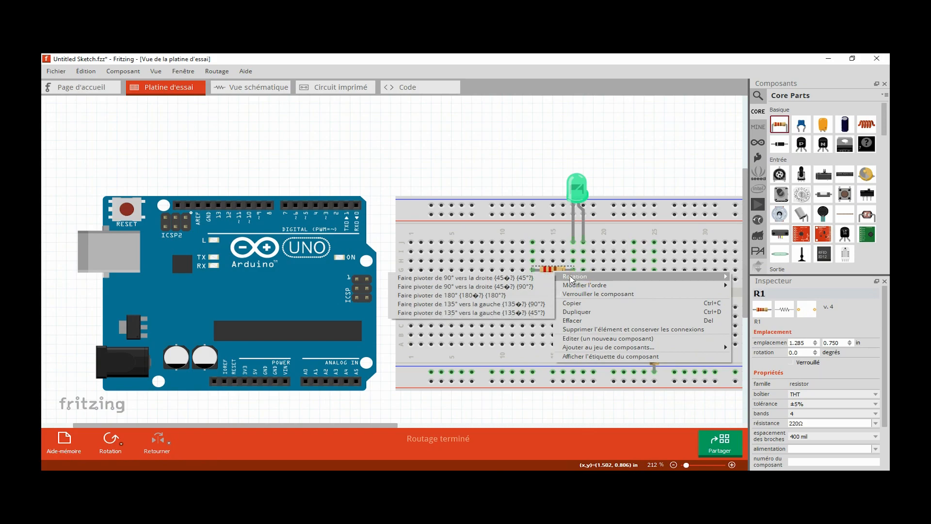
{"action": "left_click", "coordinate": [485, 286]}
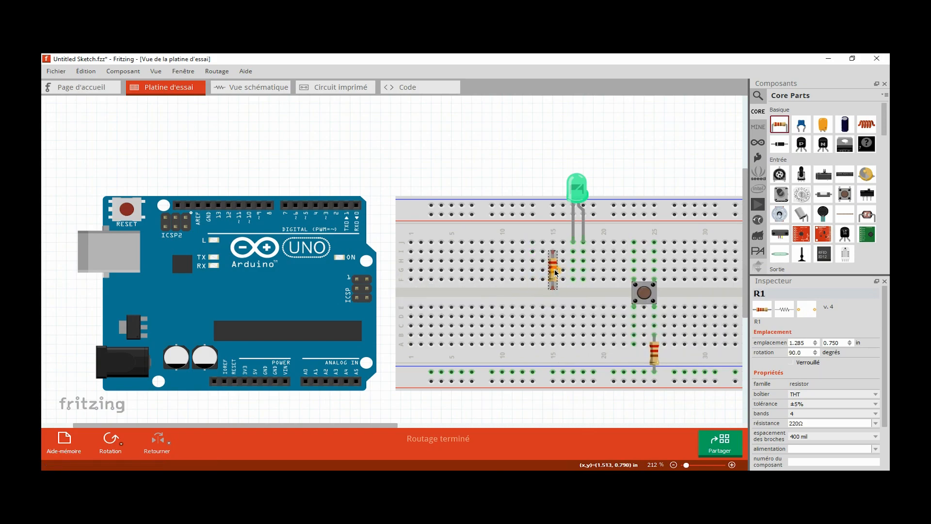
{"action": "left_click_drag", "start_coordinate": [556, 273], "coordinate": [574, 298]}
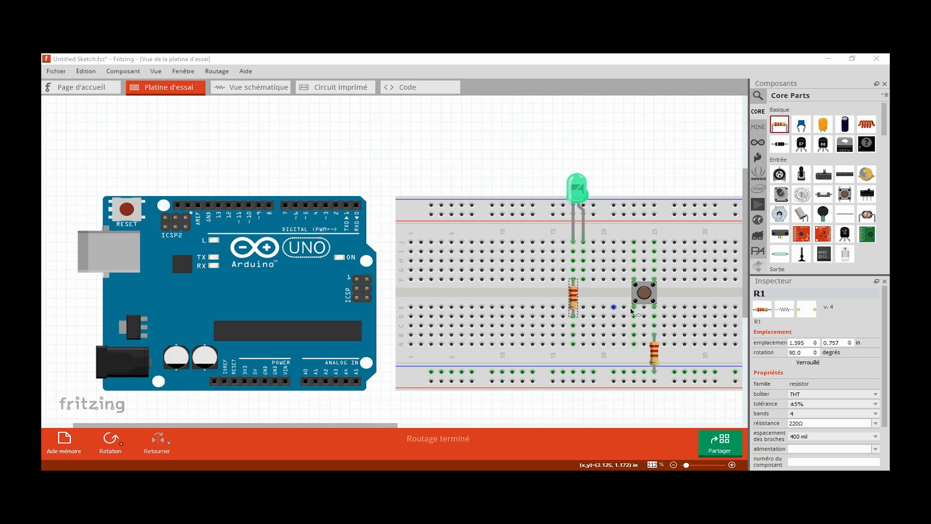
- Set the resistance of the LED's resistor to 330Ω
{"action": "left_click", "coordinate": [875, 423]}
{"action": "scroll", "coordinate": [877, 375], "scroll_direction": "down", "scroll_amount": 1}
{"action": "left_click", "coordinate": [813, 410]}
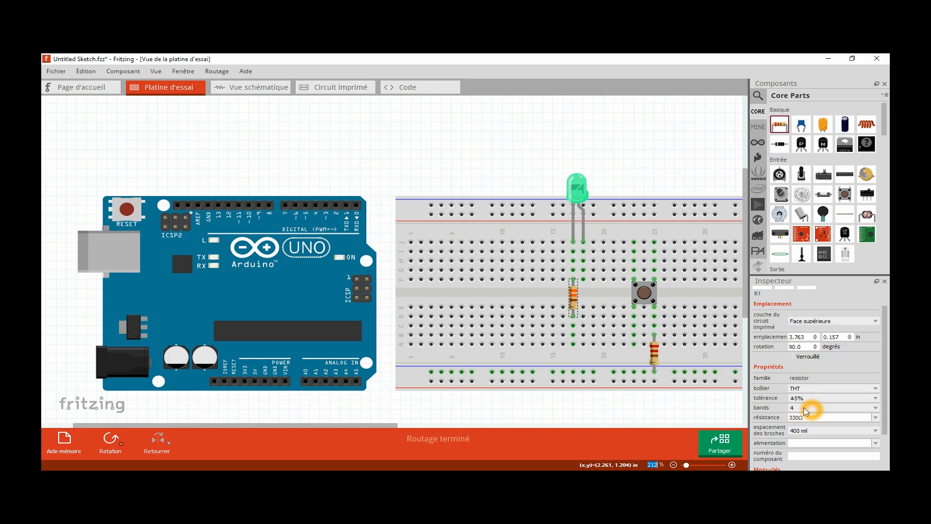
- Set the resistance of the pushbutton's resistor to 10kΩ
{"action": "left_click", "coordinate": [655, 352]}
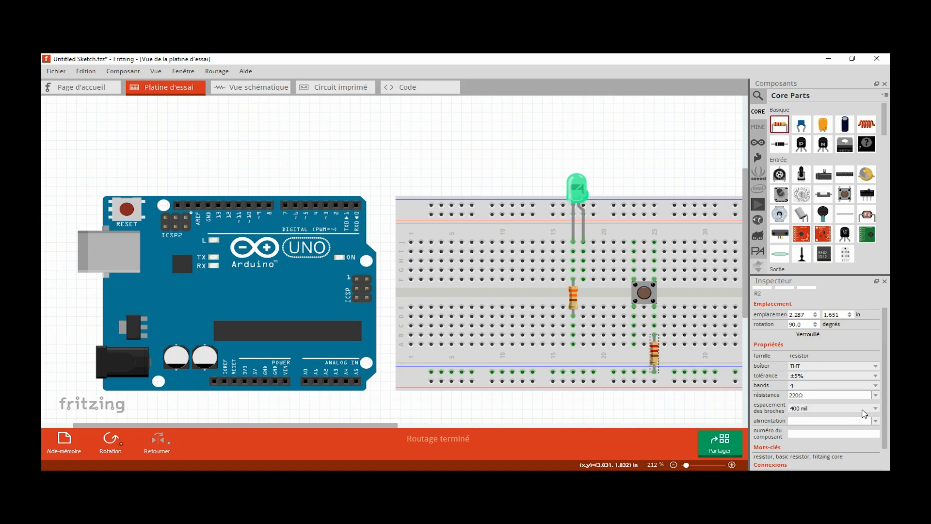
{"action": "left_click", "coordinate": [876, 395]}
{"action": "left_click_drag", "start_coordinate": [878, 416], "coordinate": [882, 439]}
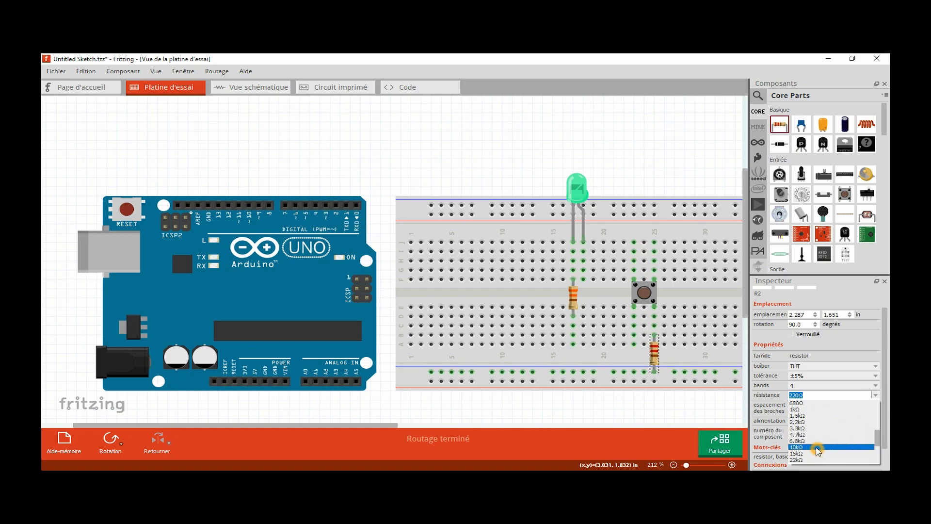
{"action": "left_click", "coordinate": [817, 447]}
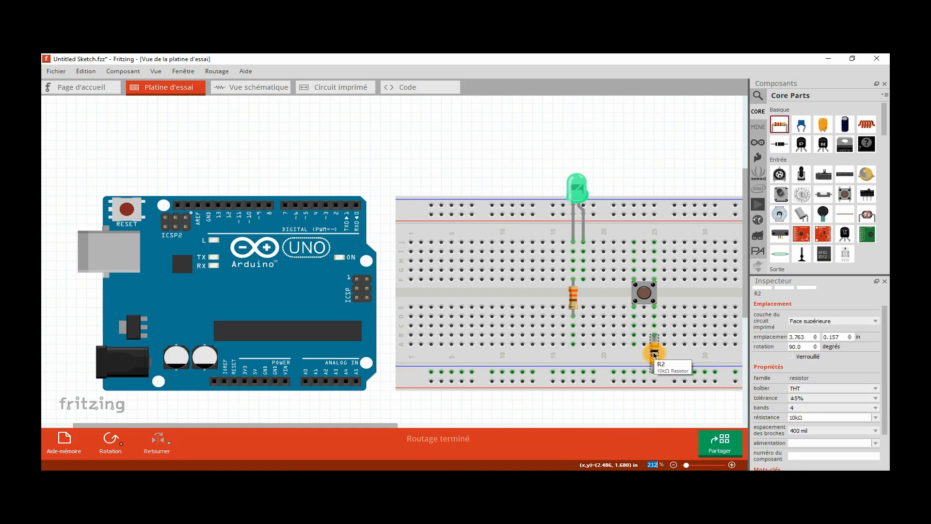
{"action": "left_click", "coordinate": [656, 354]}
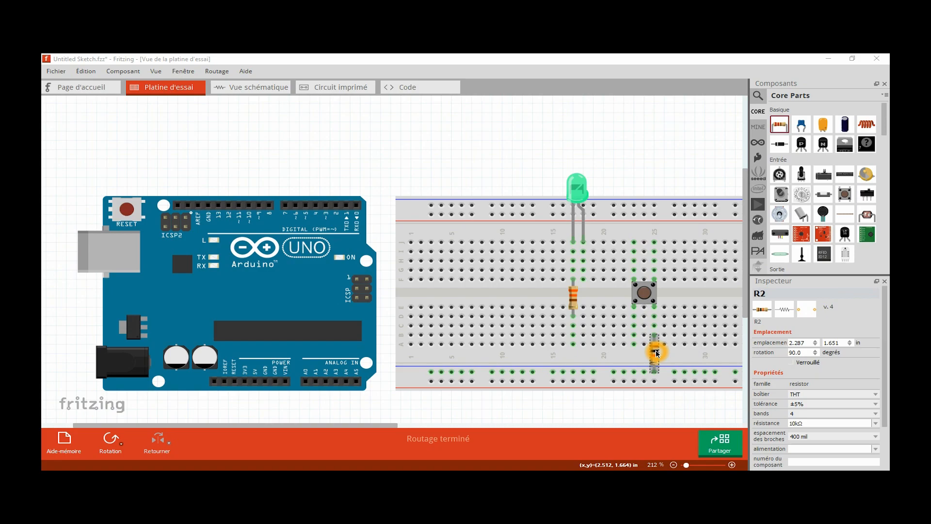
- Wire the Arduino's GND pin to the lower blue rail and its 5V pin to the upper red rail
{"action": "left_click", "coordinate": [278, 386]}
{"action": "left_click_drag", "start_coordinate": [278, 387], "coordinate": [431, 374]}
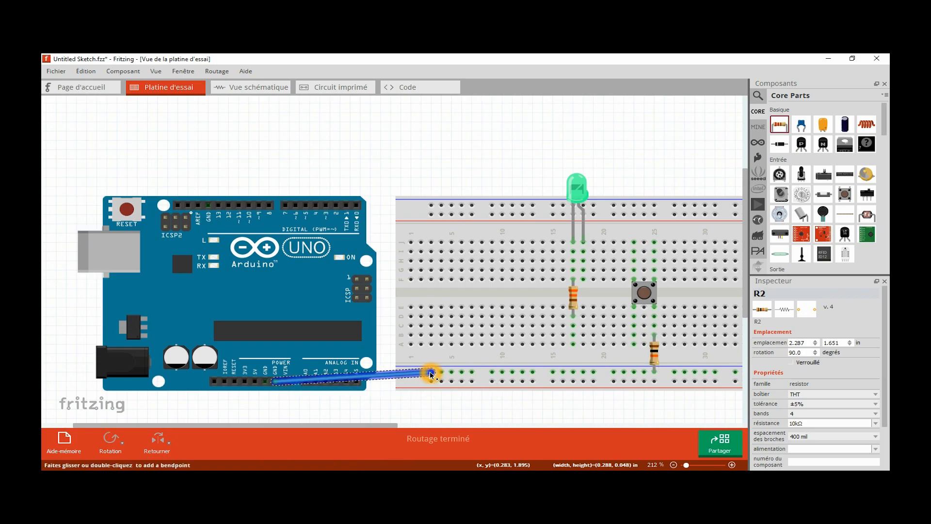
{"action": "left_click_drag", "start_coordinate": [256, 385], "coordinate": [431, 215]}
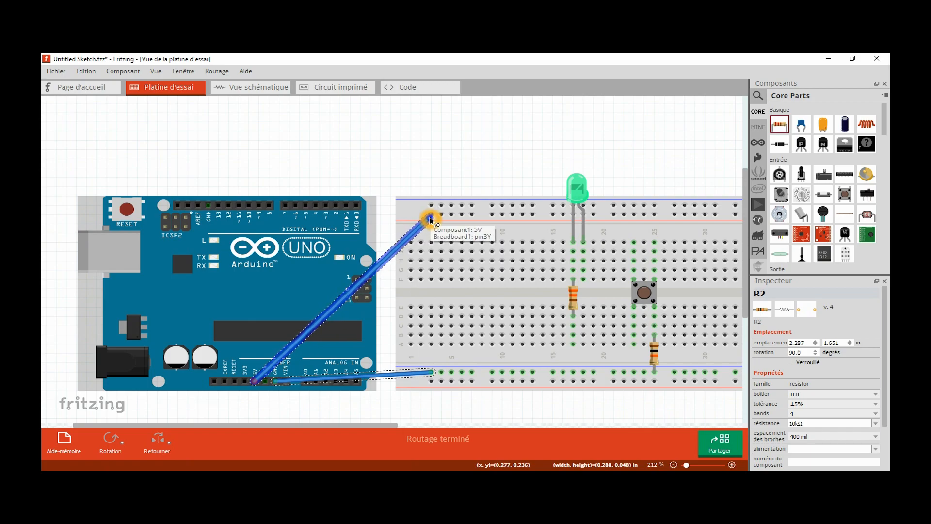
{"action": "left_click", "coordinate": [431, 219]}
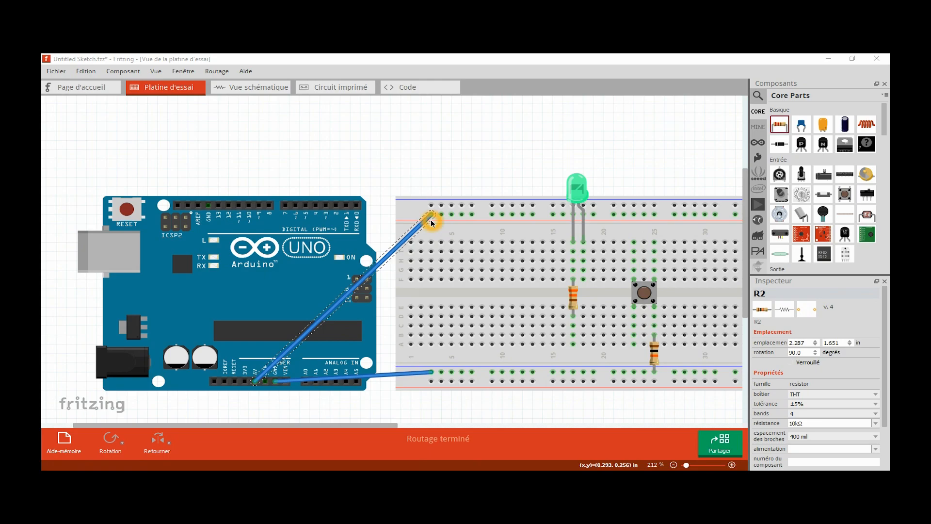
- Change the colour of the 5V wire to red (rouge)
{"action": "right_click", "coordinate": [430, 221]}
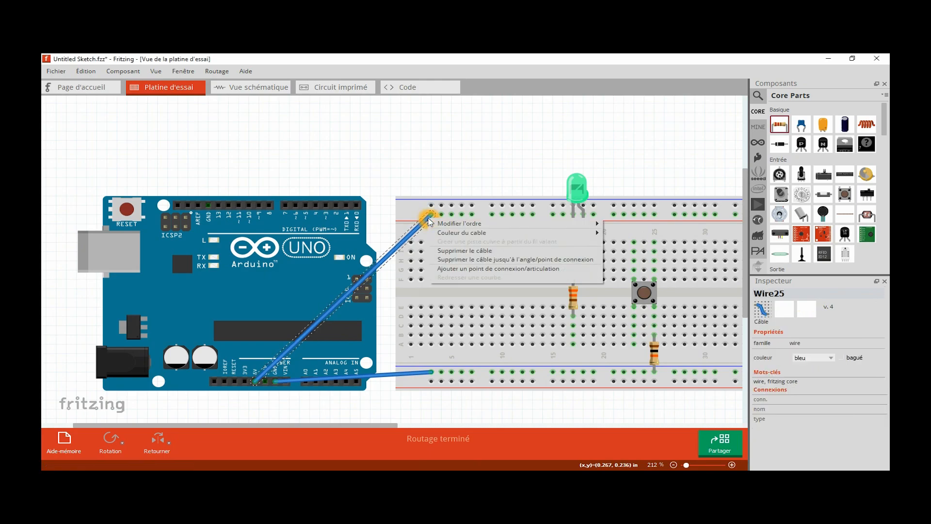
{"action": "left_click", "coordinate": [446, 233]}
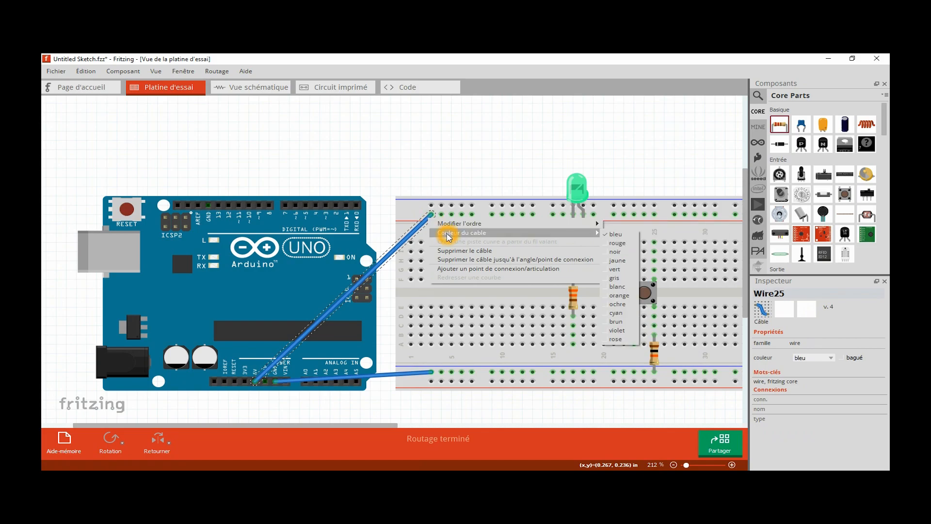
{"action": "left_click", "coordinate": [613, 243]}
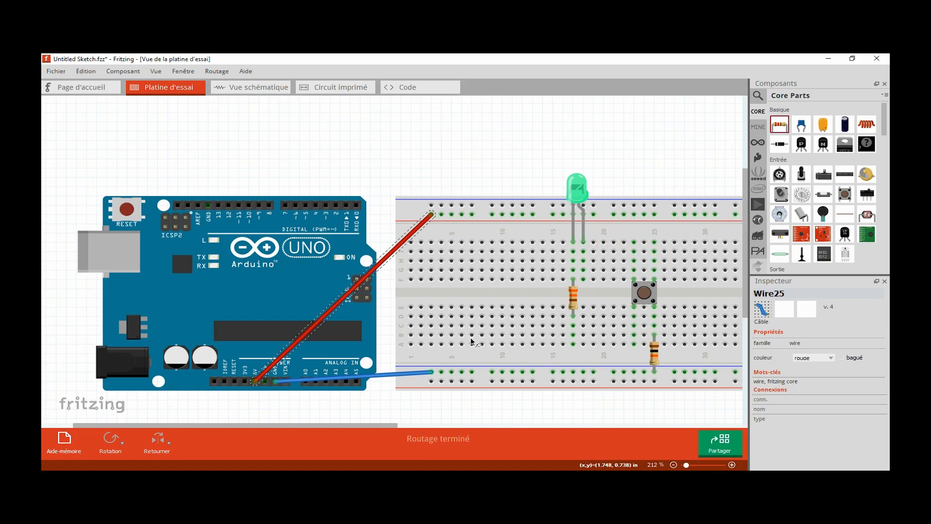
- Change the colour of the GND wire to black (noir)
{"action": "right_click", "coordinate": [411, 376]}
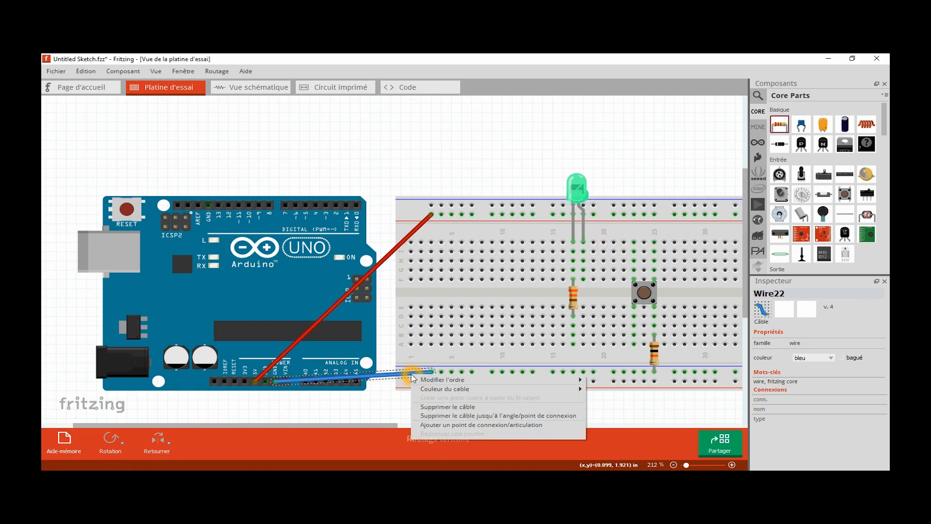
{"action": "left_click", "coordinate": [443, 390]}
{"action": "left_click", "coordinate": [614, 398]}
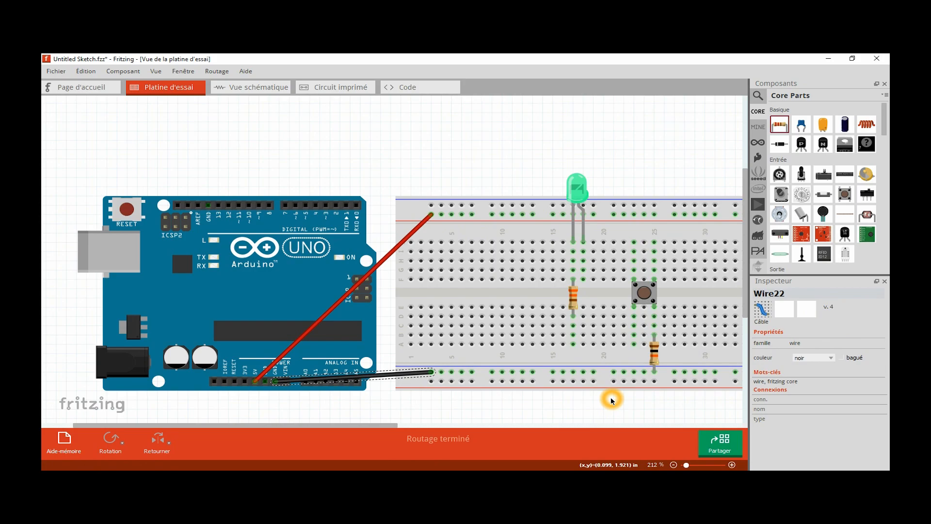
{"action": "left_click", "coordinate": [612, 400]}
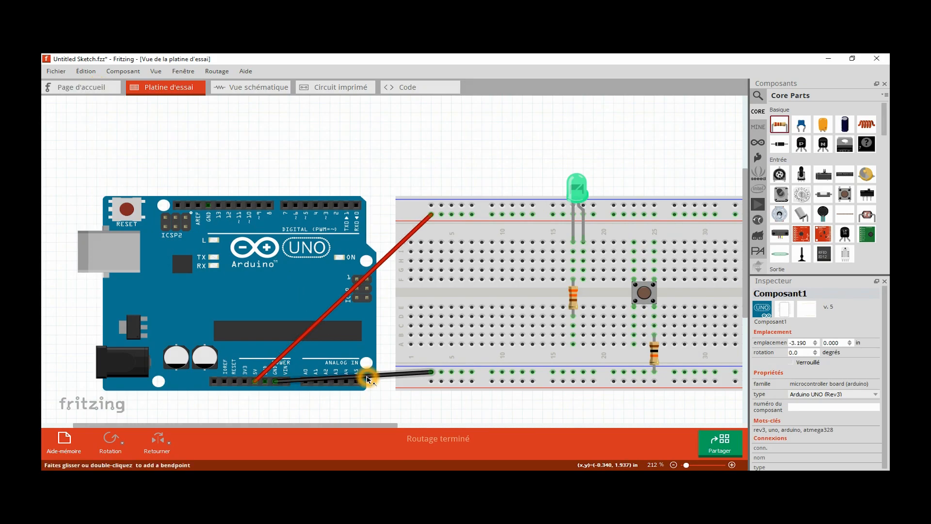
- Curve the black GND wire and the red 5V wire so both run below the Arduino's lower edge
{"action": "left_click_drag", "start_coordinate": [369, 379], "coordinate": [410, 392]}
{"action": "left_click", "coordinate": [336, 307]}
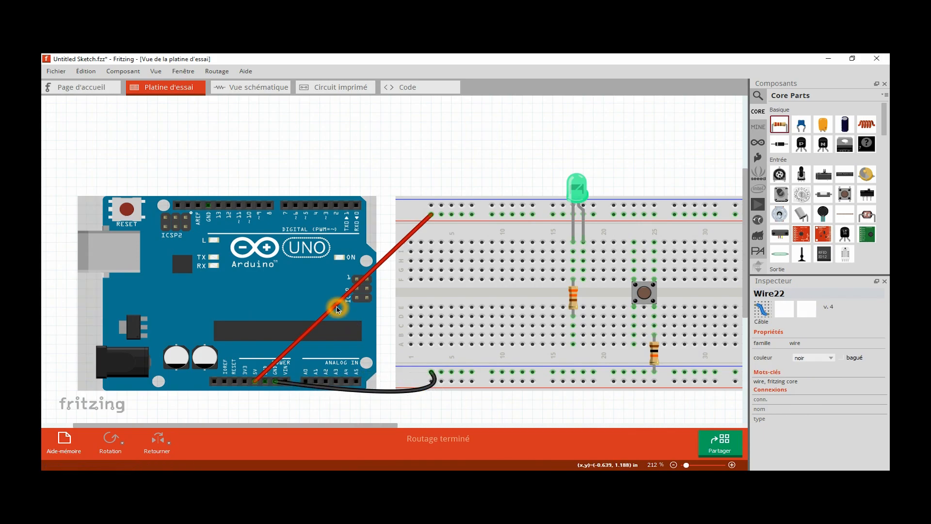
{"action": "left_click_drag", "start_coordinate": [336, 307], "coordinate": [446, 394]}
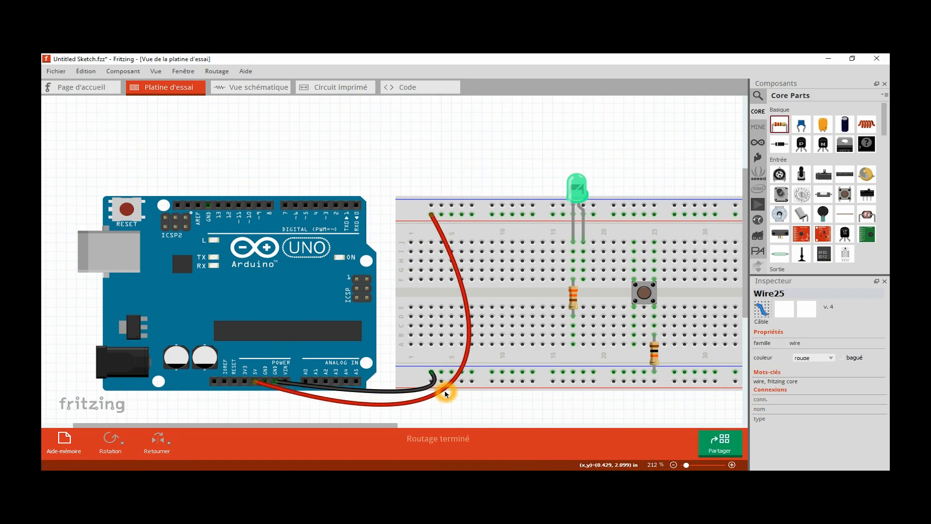
{"action": "left_click", "coordinate": [447, 394]}
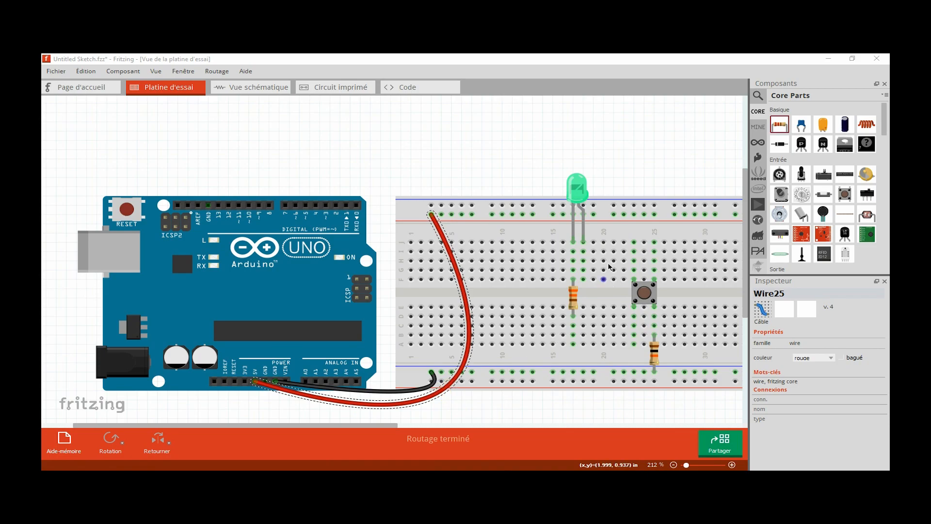
- Wire the pushbutton's upper-left column to the upper red rail, and its resistor-side column to Arduino digital pin 3
{"action": "left_click_drag", "start_coordinate": [634, 243], "coordinate": [636, 216]}
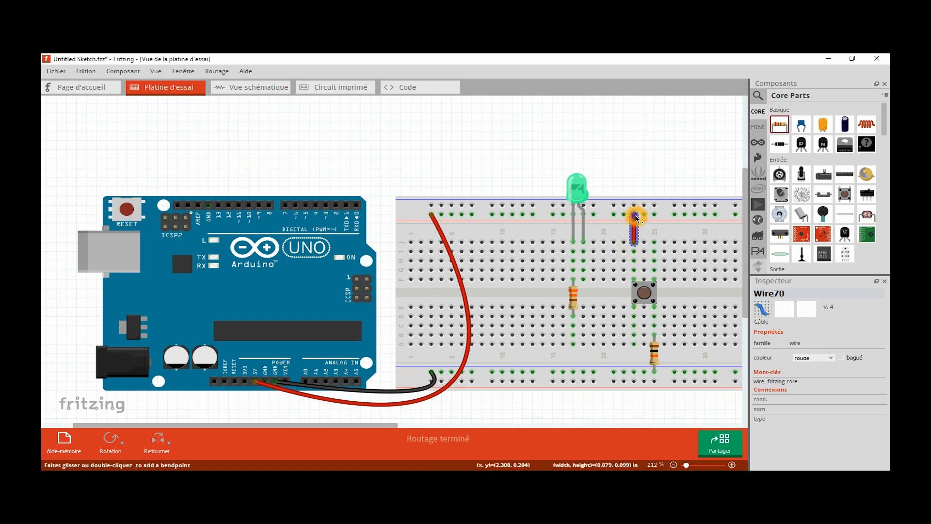
{"action": "left_click_drag", "start_coordinate": [654, 325], "coordinate": [326, 208]}
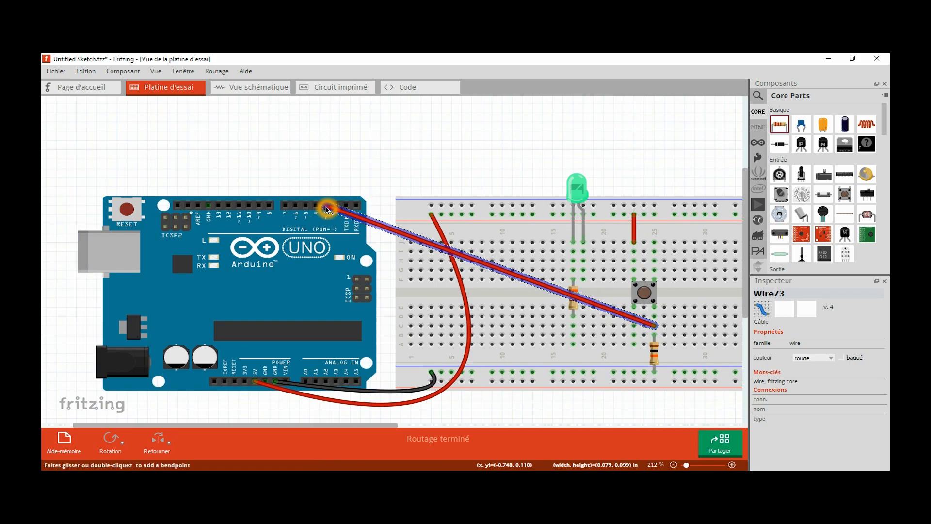
- Colour the pin 3 wire blue (bleu) and wire Arduino digital pin 2 to the LED's right leg column
{"action": "right_click", "coordinate": [384, 229]}
{"action": "mouse_move", "coordinate": [427, 241]}
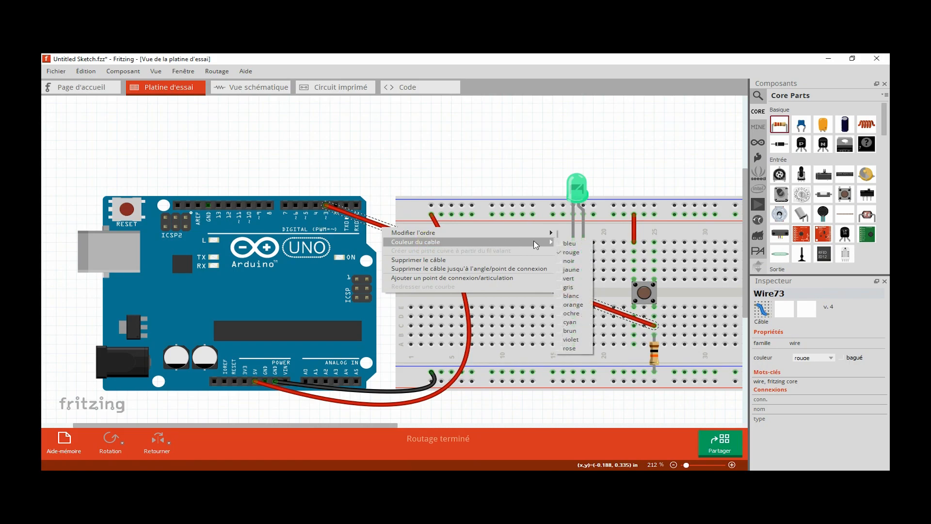
{"action": "left_click", "coordinate": [578, 244]}
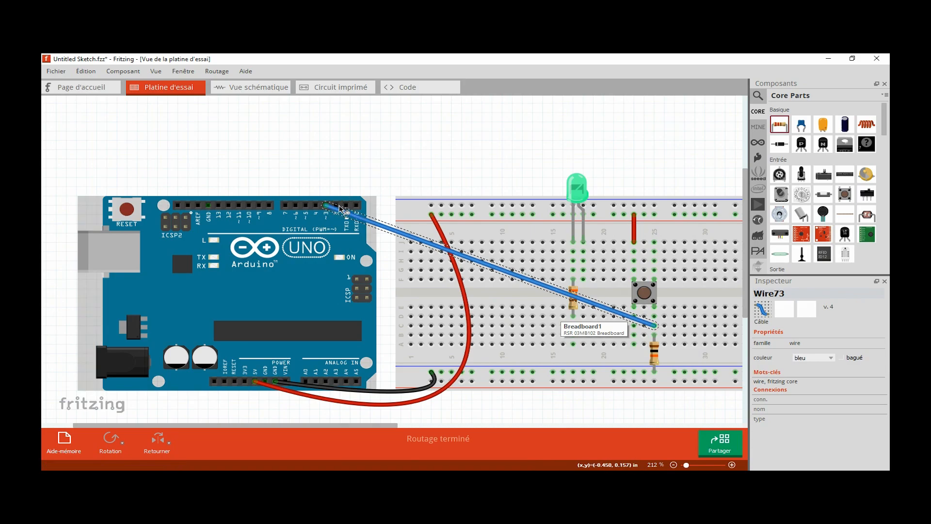
{"action": "left_click_drag", "start_coordinate": [336, 205], "coordinate": [582, 265]}
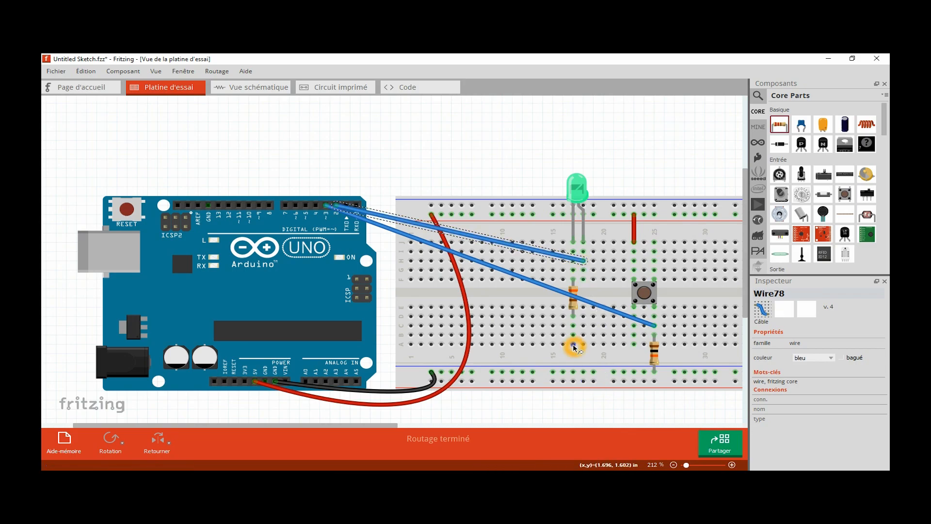
- Wire the lower end of the LED resistor's column to the lower blue rail and colour that wire black (noir)
{"action": "left_click_drag", "start_coordinate": [574, 347], "coordinate": [574, 372]}
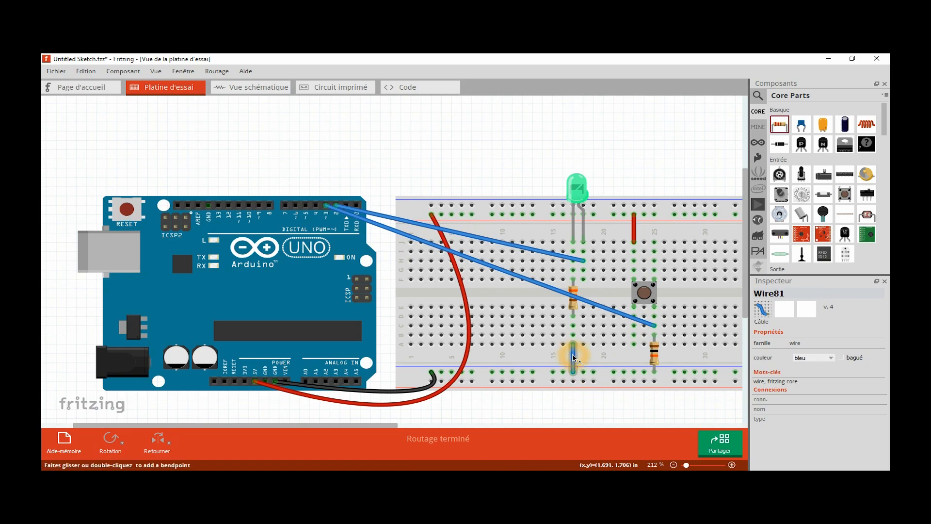
{"action": "right_click", "coordinate": [574, 358]}
{"action": "mouse_move", "coordinate": [621, 370]}
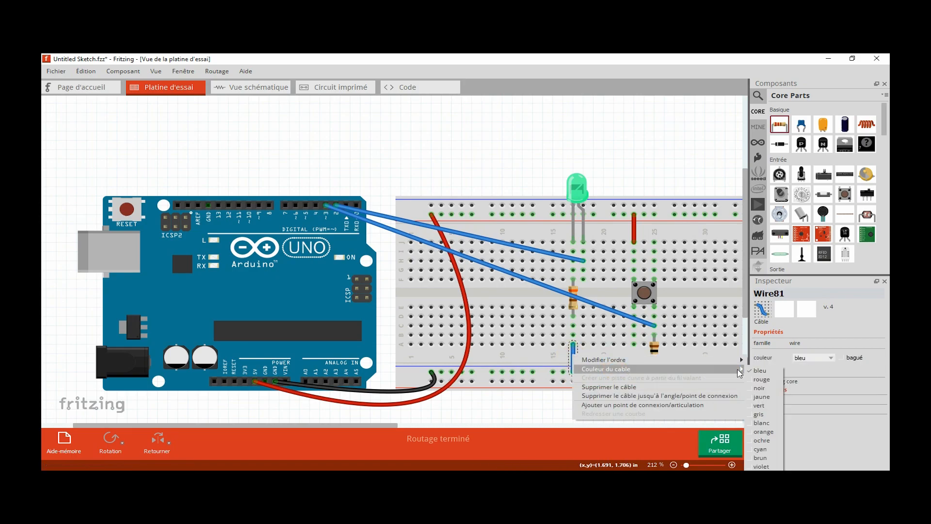
{"action": "left_click", "coordinate": [762, 392]}
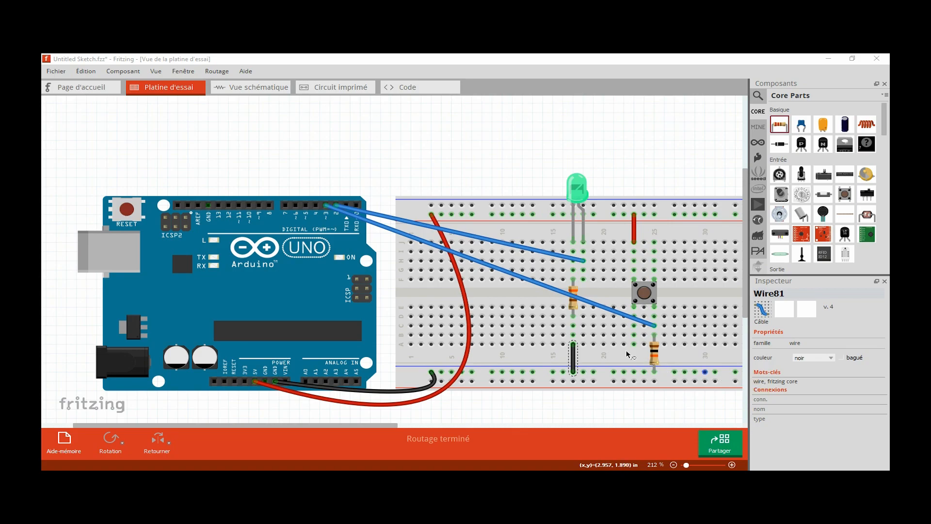
- Bend the pin 3 wire over the LED and around the pushbutton, and curve the pin 2 wire into an S-shape
{"action": "left_click", "coordinate": [528, 278]}
{"action": "left_click_drag", "start_coordinate": [563, 291], "coordinate": [665, 155]}
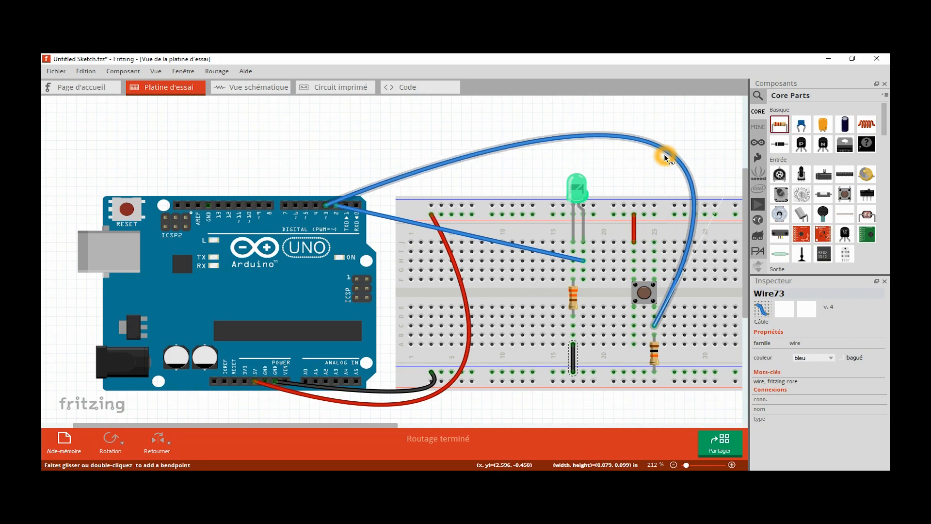
{"action": "left_click_drag", "start_coordinate": [401, 222], "coordinate": [478, 200]}
{"action": "left_click_drag", "start_coordinate": [562, 242], "coordinate": [493, 241]}
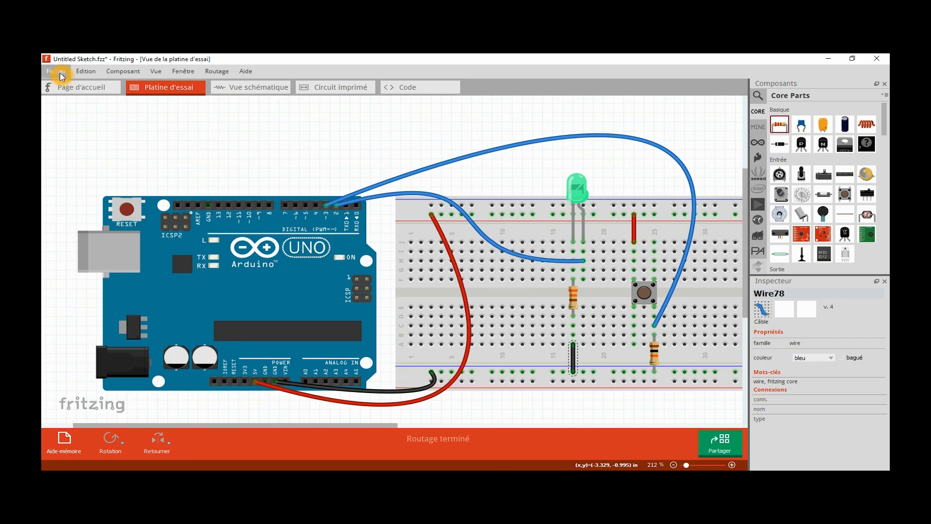
- Save the sketch in the Fritzing folder under the file name Essai
{"action": "left_click", "coordinate": [56, 71]}
{"action": "left_click", "coordinate": [73, 145]}
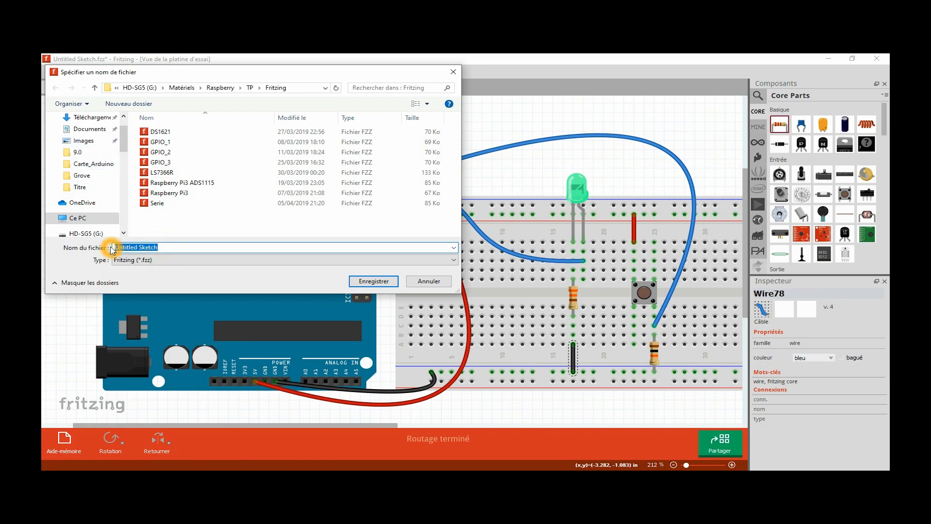
{"action": "type", "text": "Essai"}
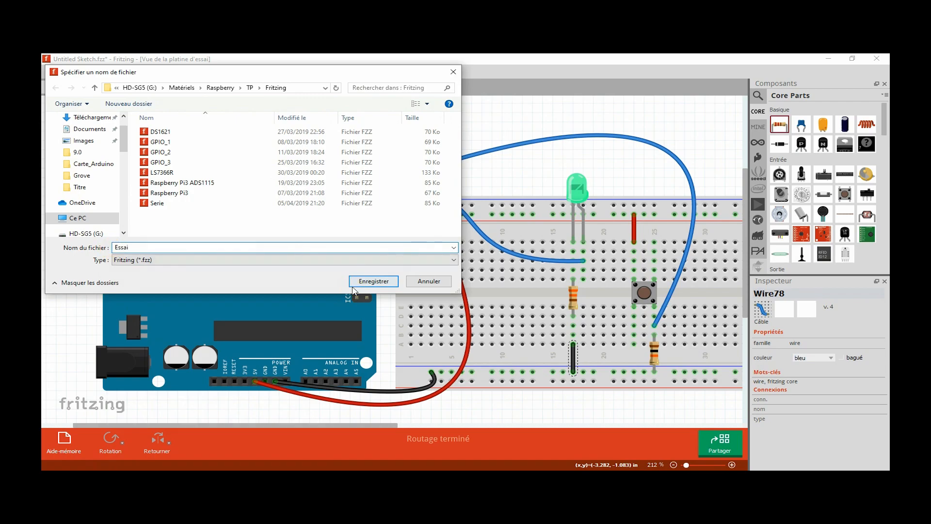
{"action": "left_click", "coordinate": [373, 283]}
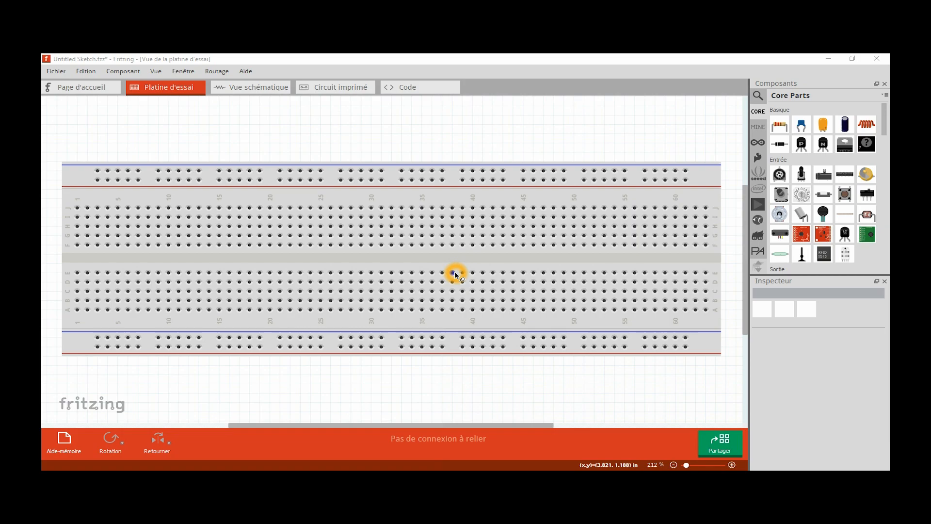
- Delete the breadboard from the new sketch and place a perfboard in its place
{"action": "left_click", "coordinate": [829, 58]}
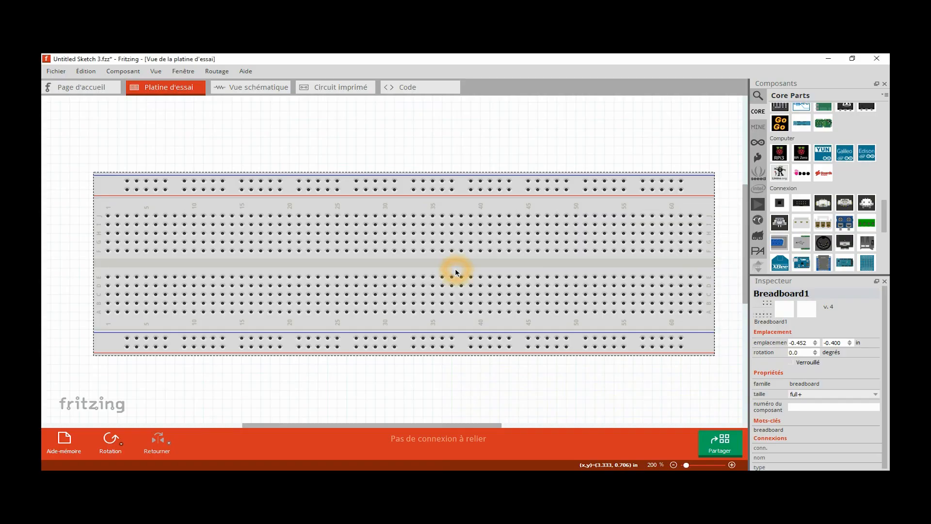
{"action": "right_click", "coordinate": [456, 273]}
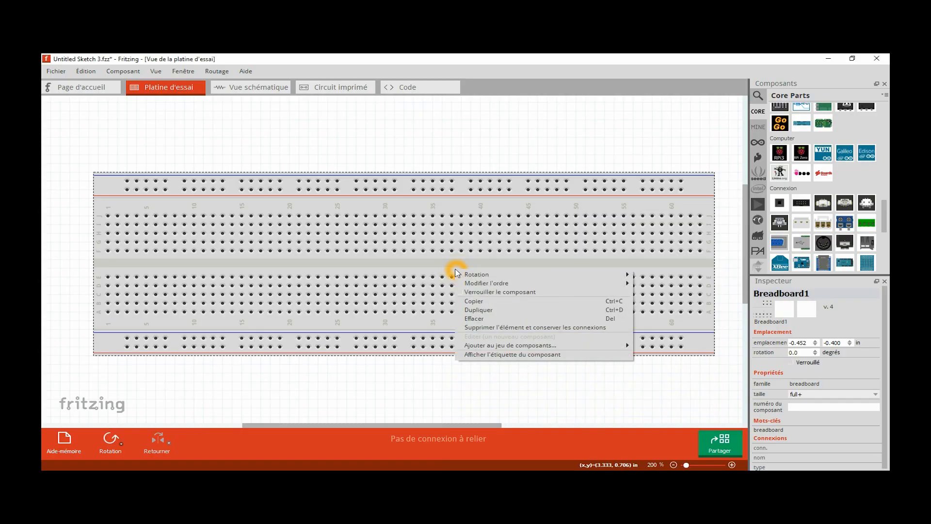
{"action": "left_click", "coordinate": [483, 318]}
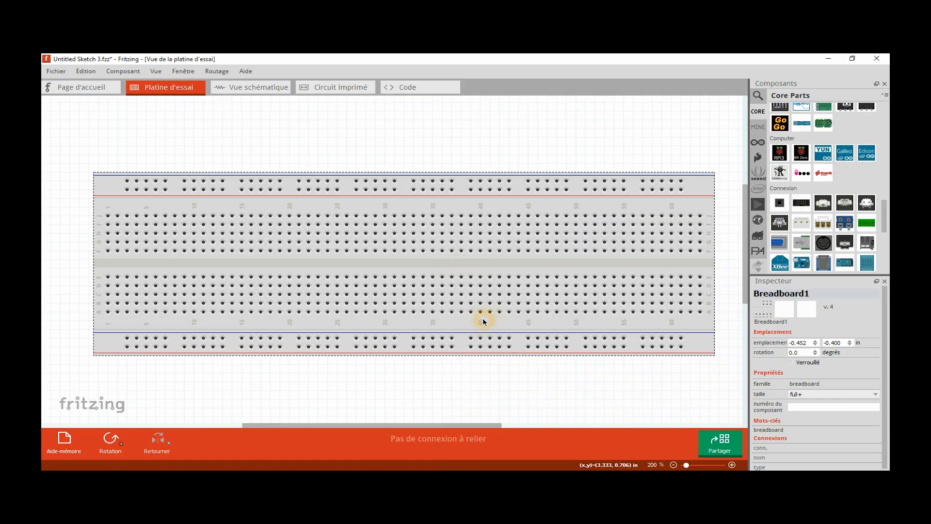
{"action": "left_click_drag", "start_coordinate": [886, 213], "coordinate": [888, 250]}
{"action": "left_click_drag", "start_coordinate": [802, 138], "coordinate": [293, 178]}
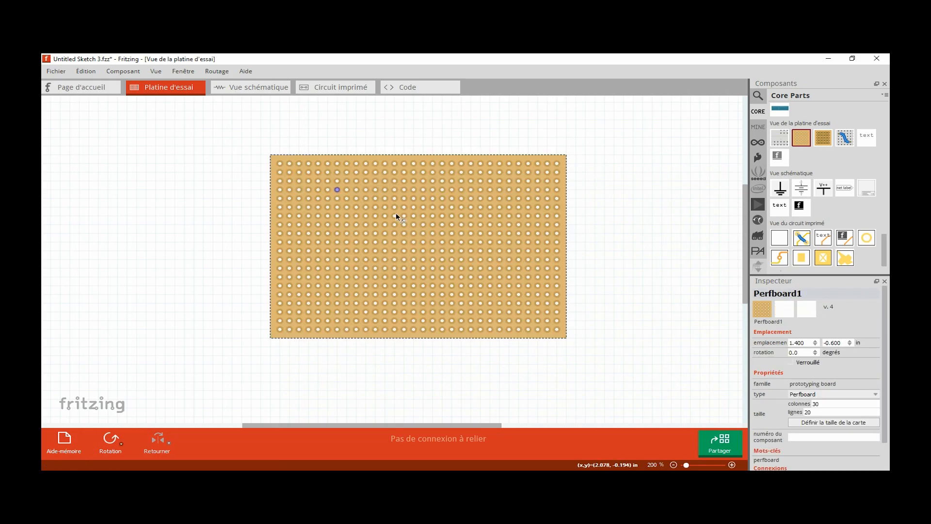
- Resize the perfboard to 7 columns and 10 rows
{"action": "left_click_drag", "start_coordinate": [826, 405], "coordinate": [811, 406]}
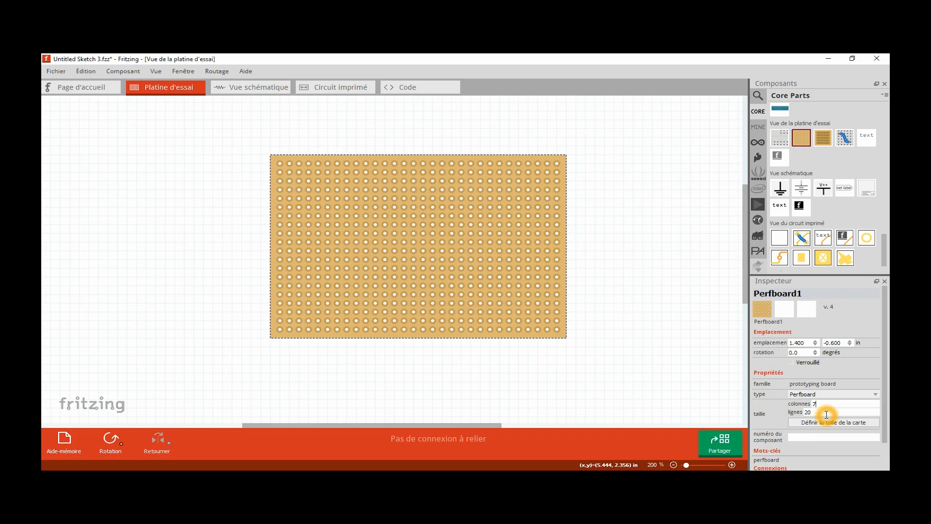
{"action": "double_click", "coordinate": [807, 412]}
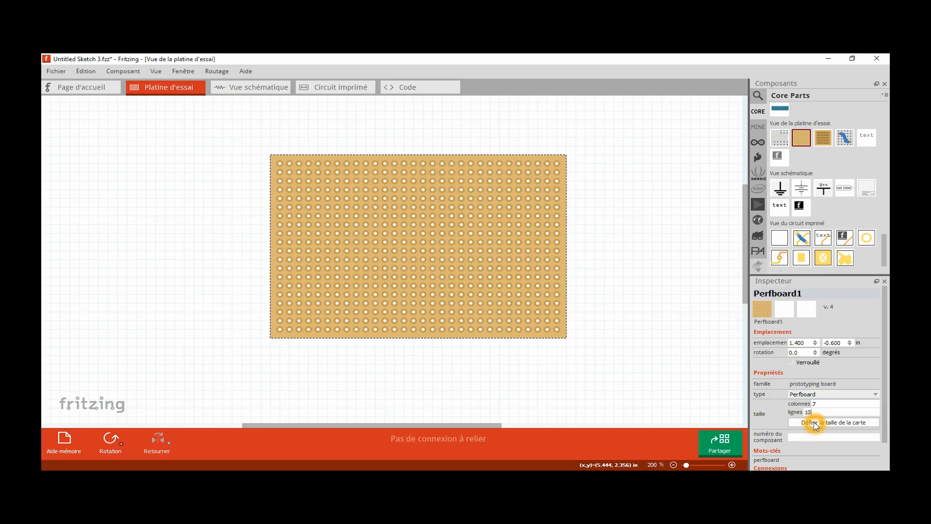
{"action": "left_click", "coordinate": [815, 424]}
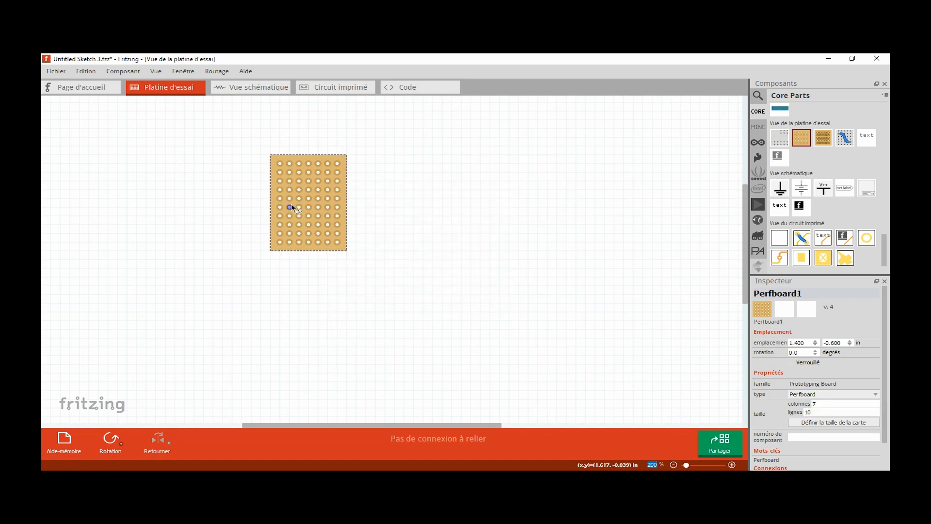
- Place a female pin header in the perfboard's top row and set its number of pins (broches) to 3
{"action": "scroll", "coordinate": [302, 206], "scroll_direction": "up", "scroll_amount": 5}
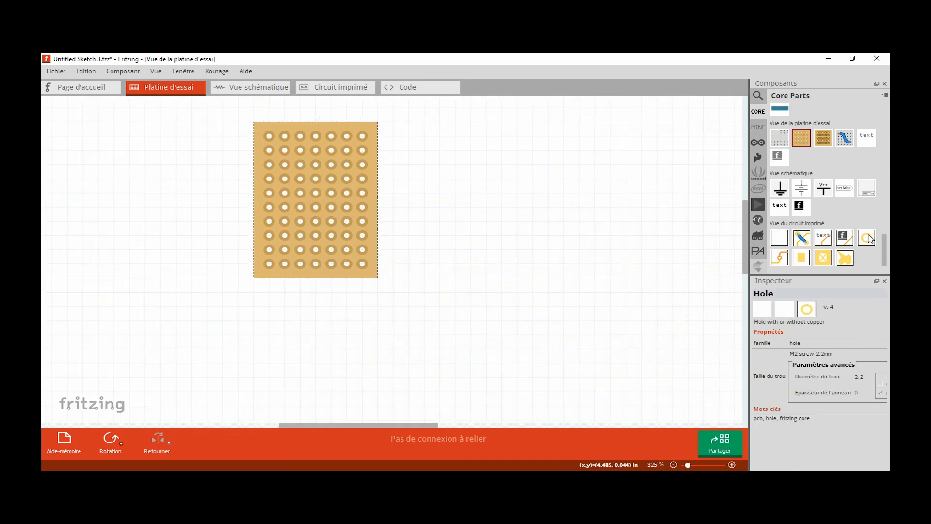
{"action": "left_click_drag", "start_coordinate": [884, 248], "coordinate": [883, 221]}
{"action": "left_click_drag", "start_coordinate": [779, 182], "coordinate": [311, 140]}
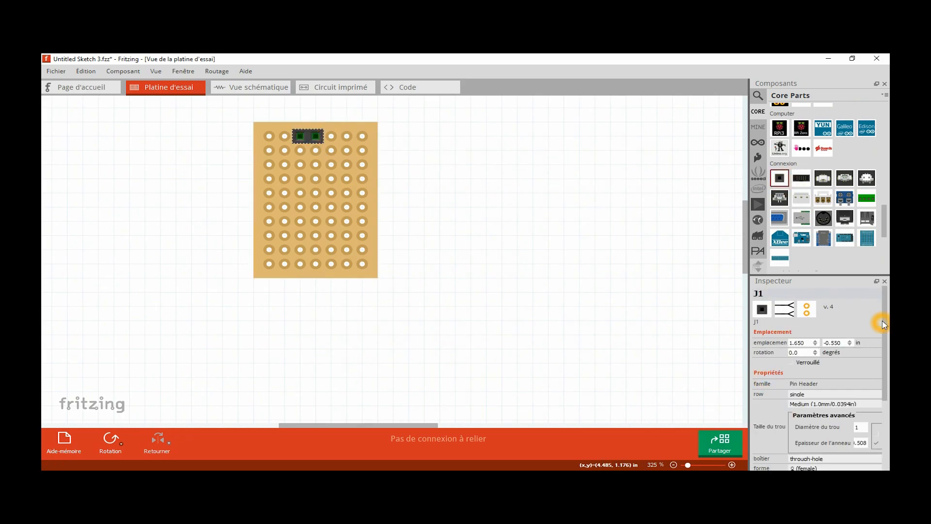
{"action": "scroll", "coordinate": [884, 324], "scroll_direction": "down", "scroll_amount": 5}
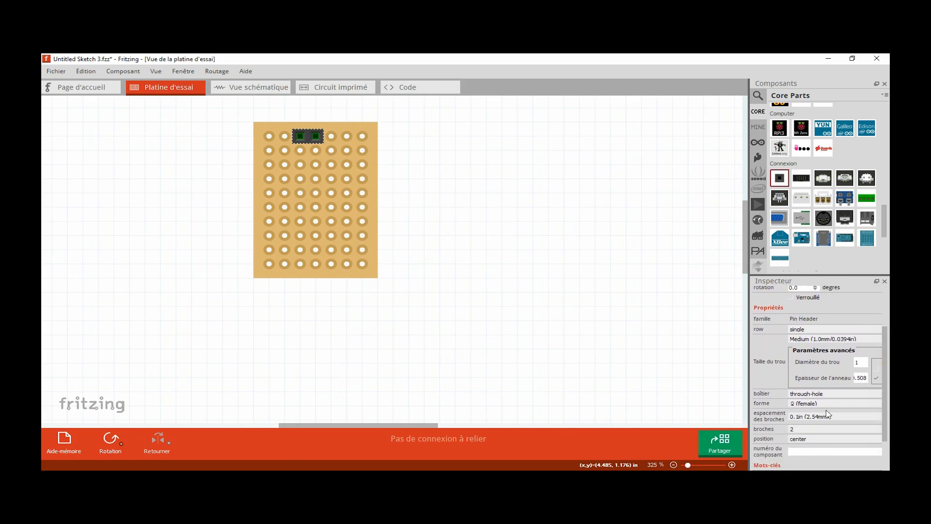
{"action": "left_click", "coordinate": [799, 430]}
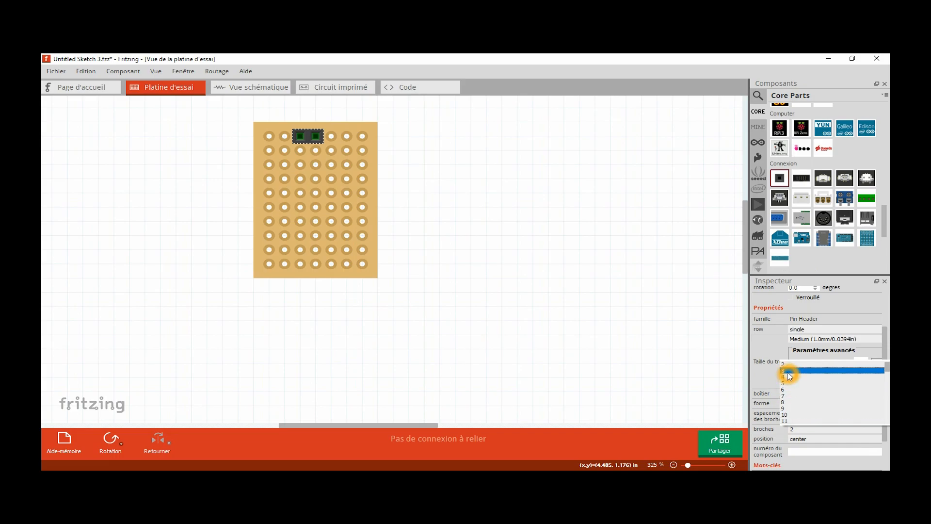
{"action": "left_click", "coordinate": [788, 371]}
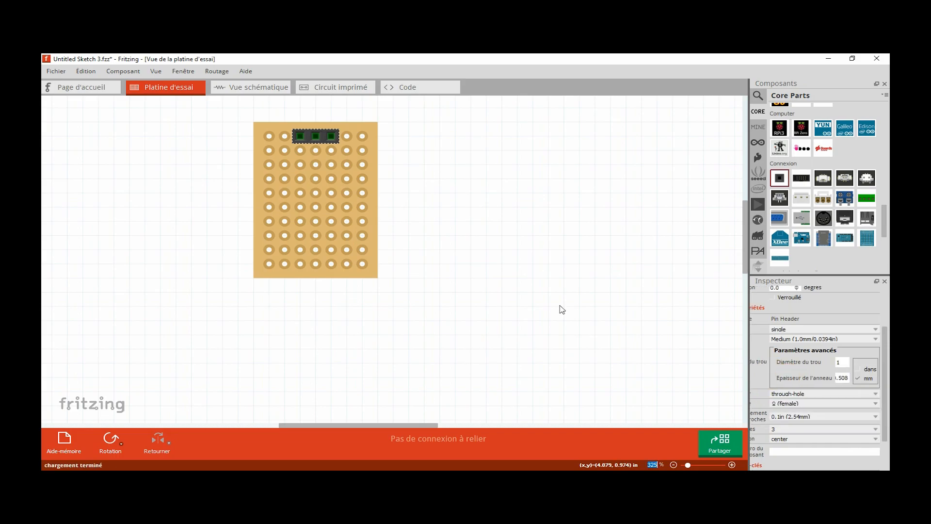
{"action": "left_click", "coordinate": [301, 139]}
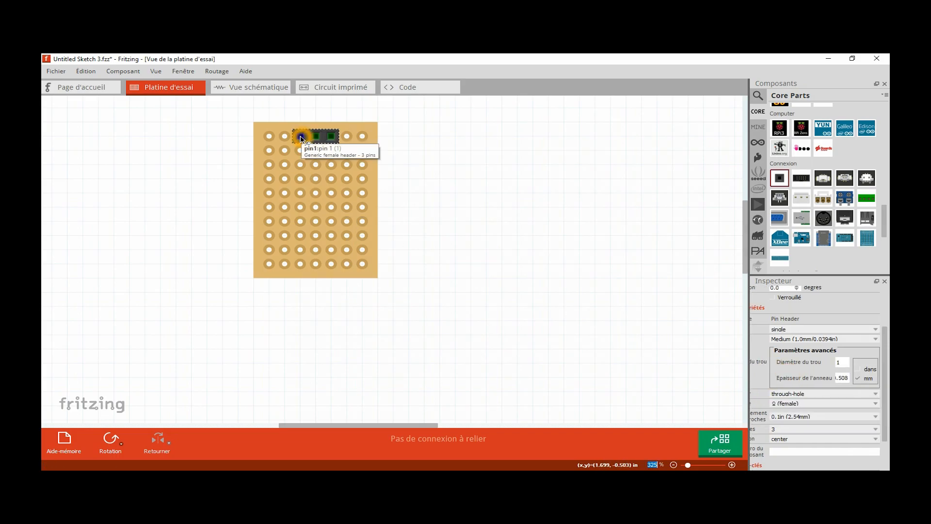
{"action": "left_click", "coordinate": [317, 139]}
{"action": "left_click", "coordinate": [333, 140]}
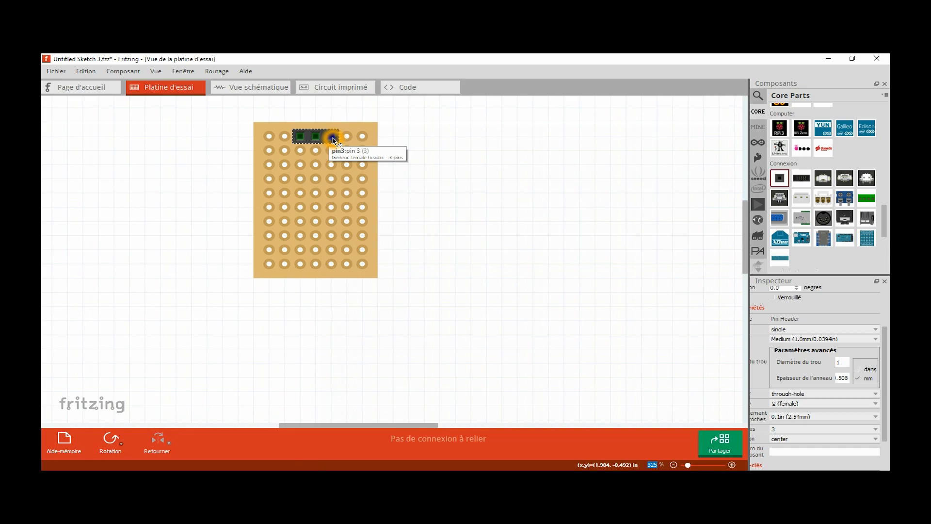
{"action": "left_click", "coordinate": [333, 139]}
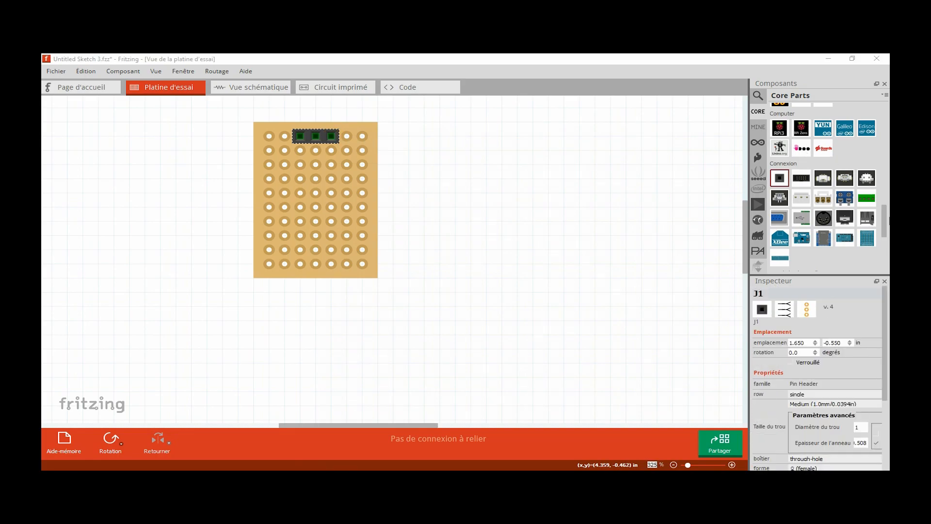
- Place a pushbutton on the lower left part of the perfboard
{"action": "left_click_drag", "start_coordinate": [885, 220], "coordinate": [885, 115]}
{"action": "left_click_drag", "start_coordinate": [845, 194], "coordinate": [315, 243]}
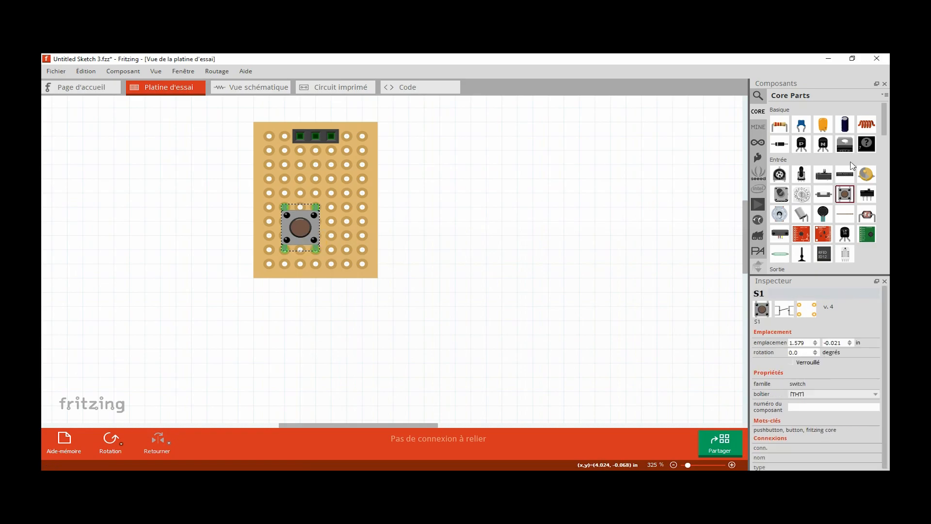
- Add a resistor at the perfboard's lower right edge and rotate it 90° clockwise
{"action": "left_click_drag", "start_coordinate": [781, 130], "coordinate": [378, 251]}
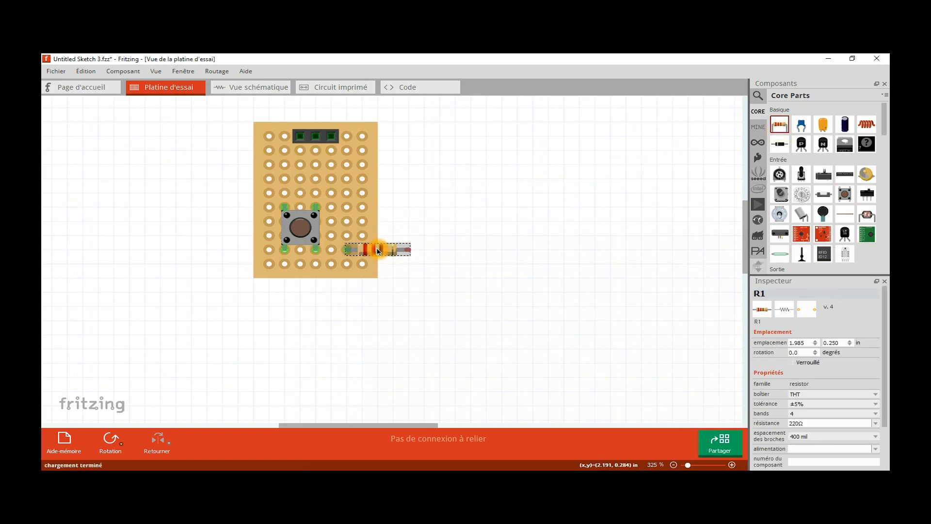
{"action": "right_click", "coordinate": [379, 252]}
{"action": "mouse_move", "coordinate": [427, 254]}
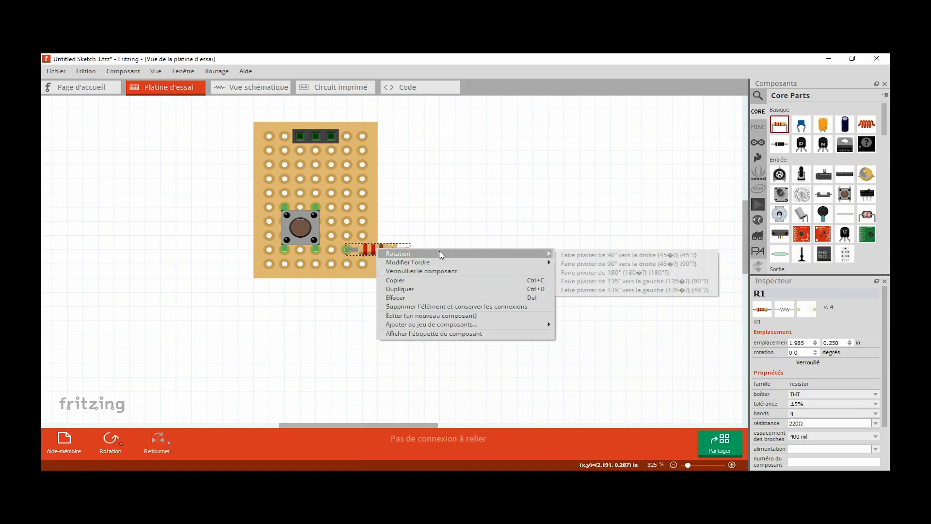
{"action": "left_click", "coordinate": [592, 264]}
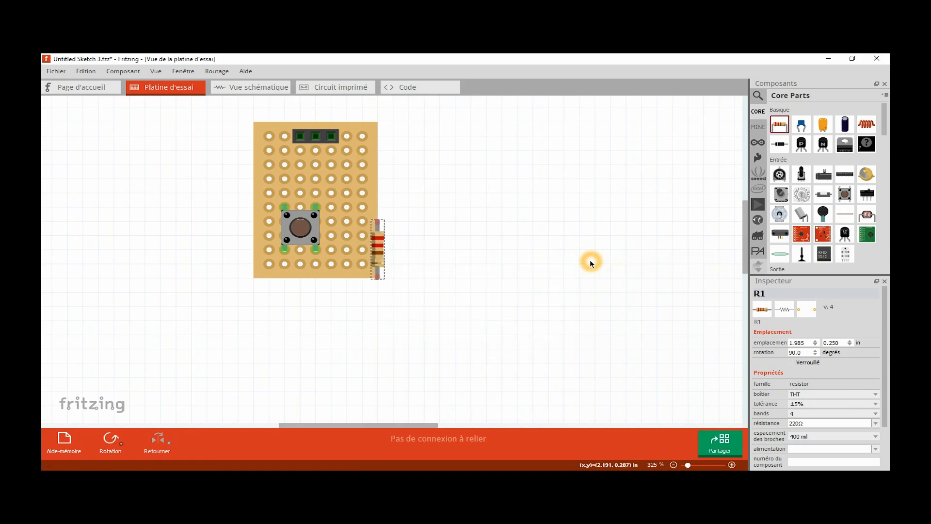
- Place the resistor vertically on the perfboard just beside the pushbutton and set its resistance to 10kΩ
{"action": "left_click_drag", "start_coordinate": [380, 253], "coordinate": [343, 230]}
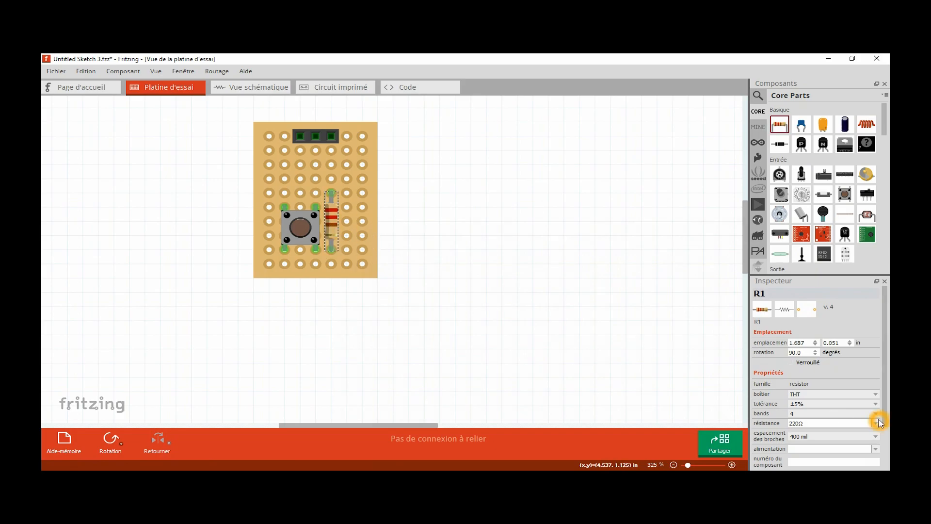
{"action": "left_click", "coordinate": [877, 423]}
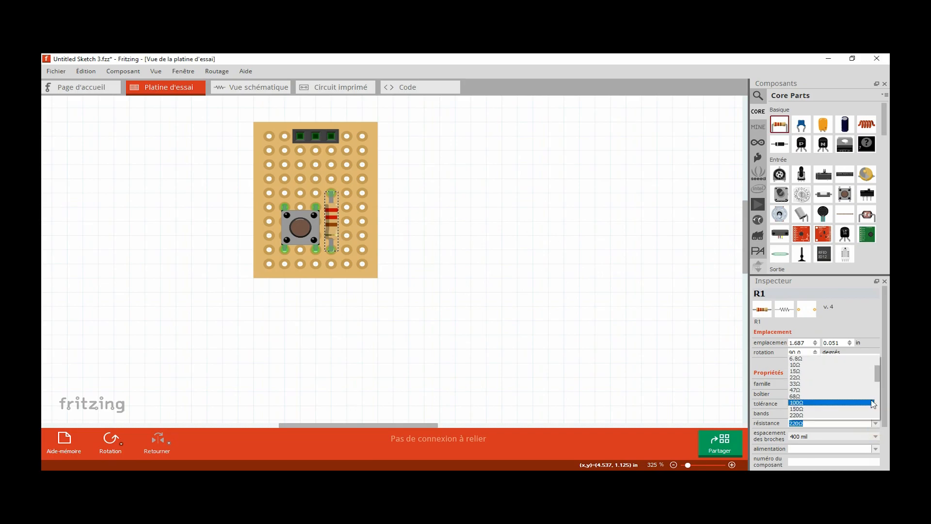
{"action": "left_click_drag", "start_coordinate": [877, 376], "coordinate": [884, 399]}
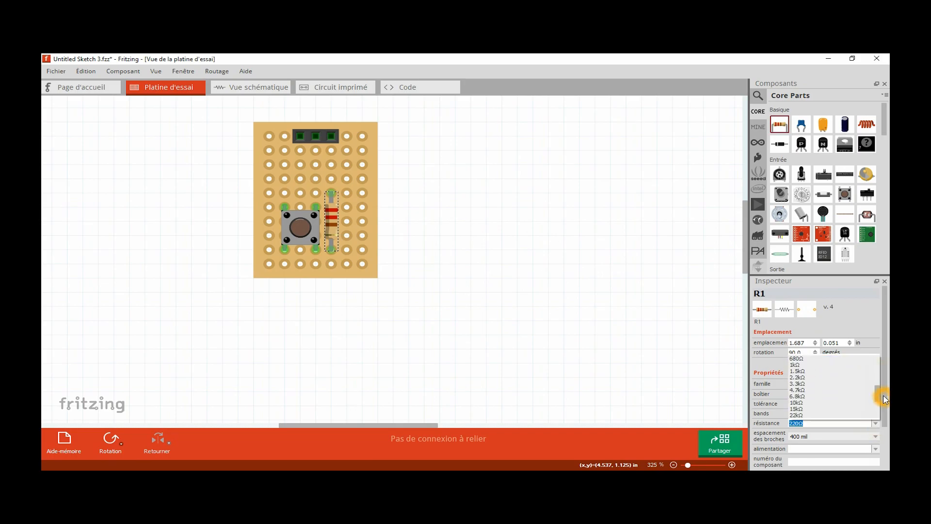
{"action": "left_click", "coordinate": [803, 402]}
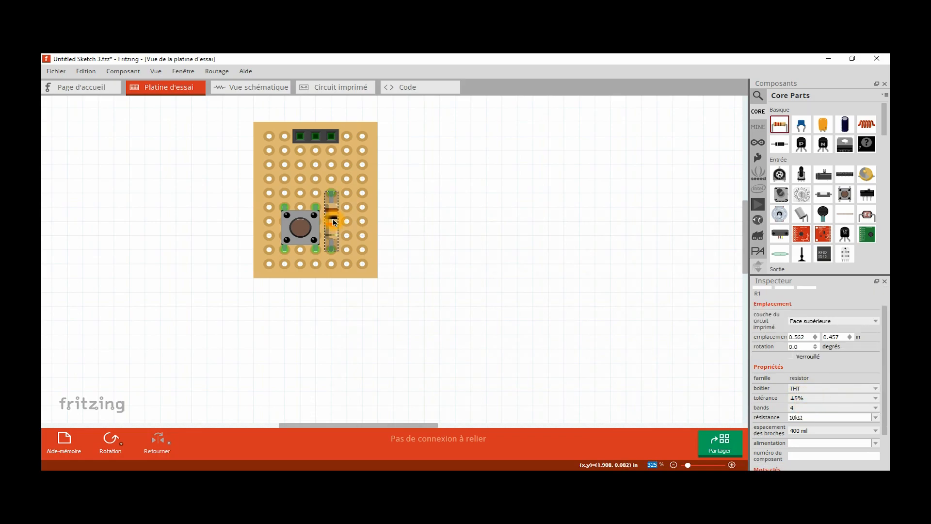
{"action": "left_click", "coordinate": [334, 221]}
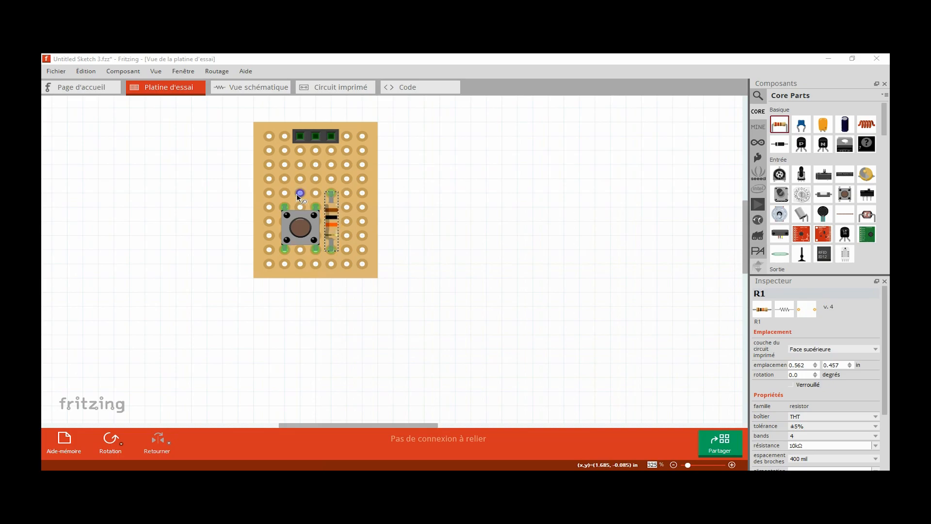
- Draw a wire up the perfboard's second column, from the fifth row to the top row, and colour it red (rouge)
{"action": "left_click_drag", "start_coordinate": [285, 193], "coordinate": [285, 140]}
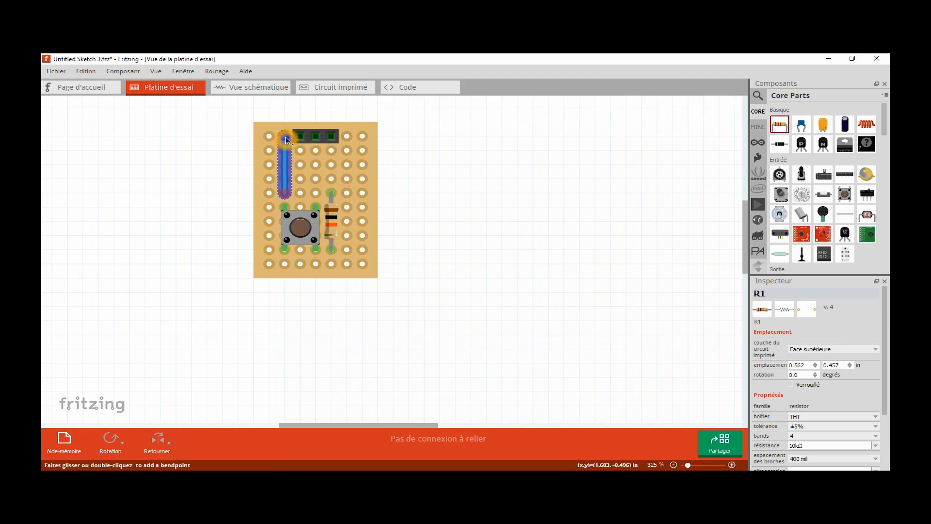
{"action": "right_click", "coordinate": [284, 152]}
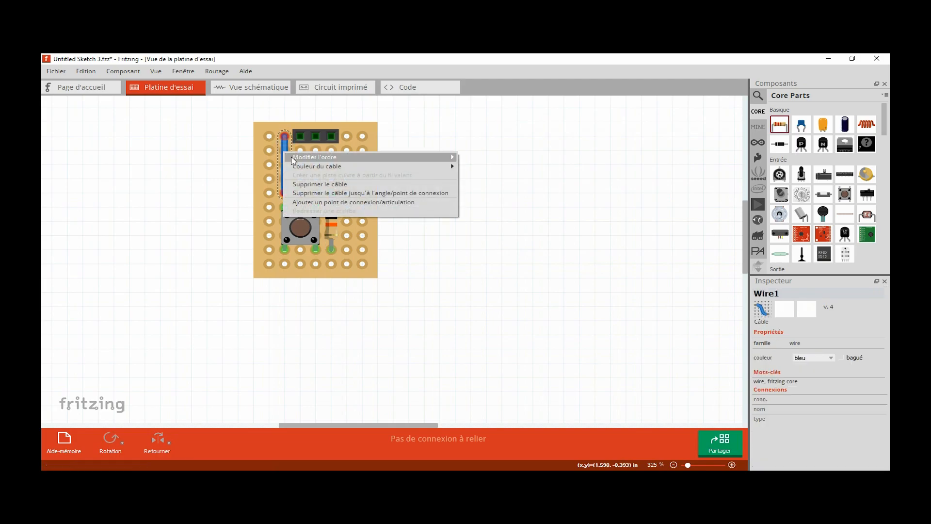
{"action": "mouse_move", "coordinate": [353, 168]}
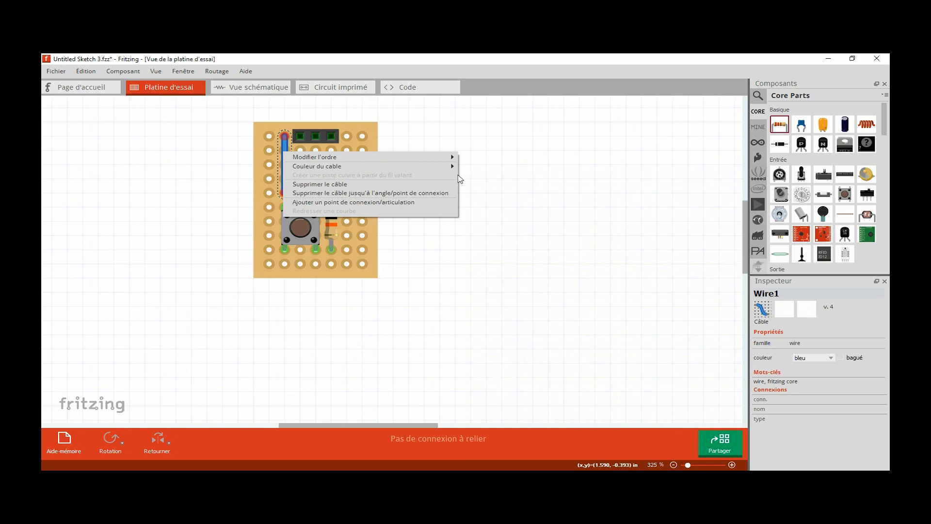
{"action": "left_click", "coordinate": [435, 168]}
{"action": "left_click", "coordinate": [470, 174]}
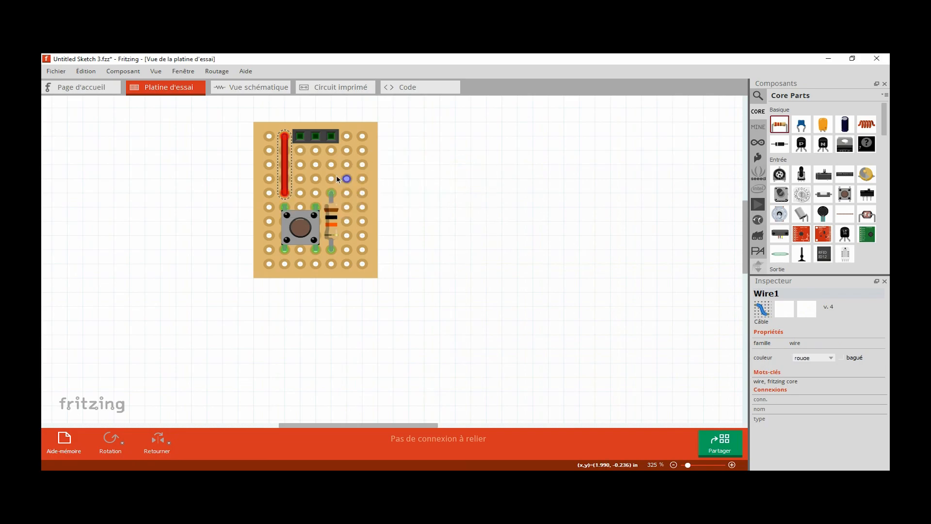
- Draw a wire above the resistor in the fifth column, from the fourth row to the second, and colour it black (noir)
{"action": "left_click_drag", "start_coordinate": [331, 181], "coordinate": [331, 151]}
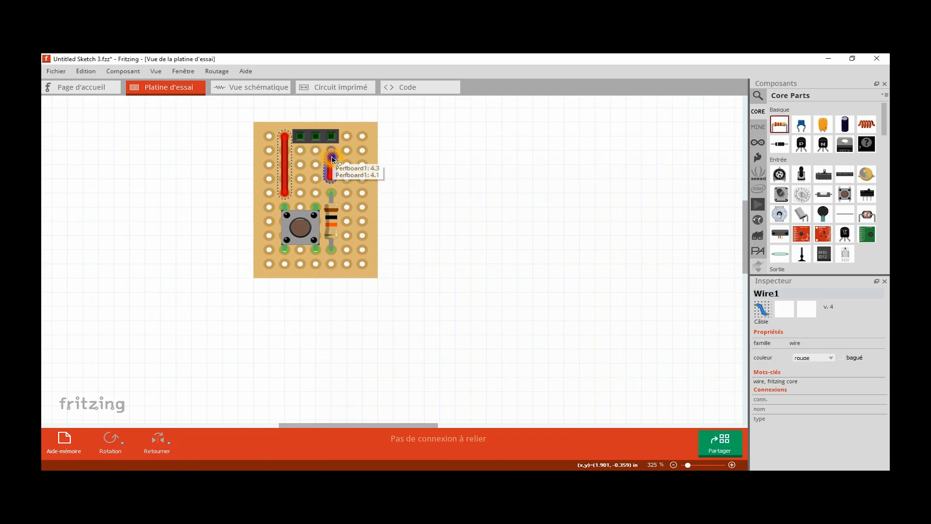
{"action": "right_click", "coordinate": [335, 162]}
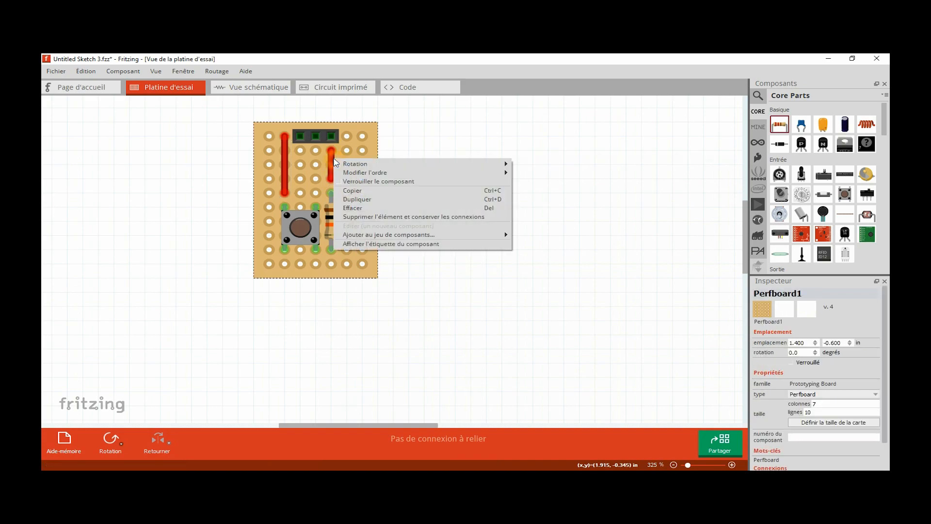
{"action": "mouse_move", "coordinate": [360, 174]}
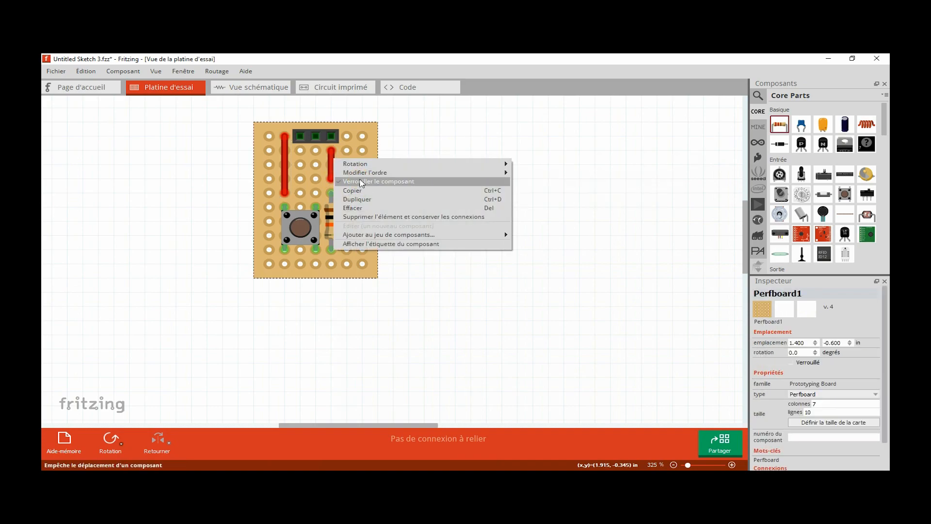
{"action": "left_click", "coordinate": [332, 162]}
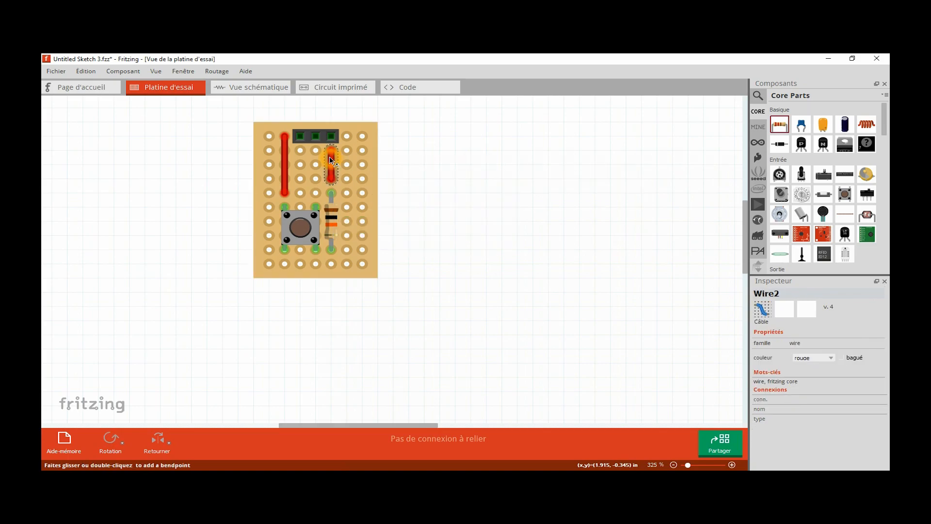
{"action": "right_click", "coordinate": [331, 160]}
{"action": "mouse_move", "coordinate": [375, 173]}
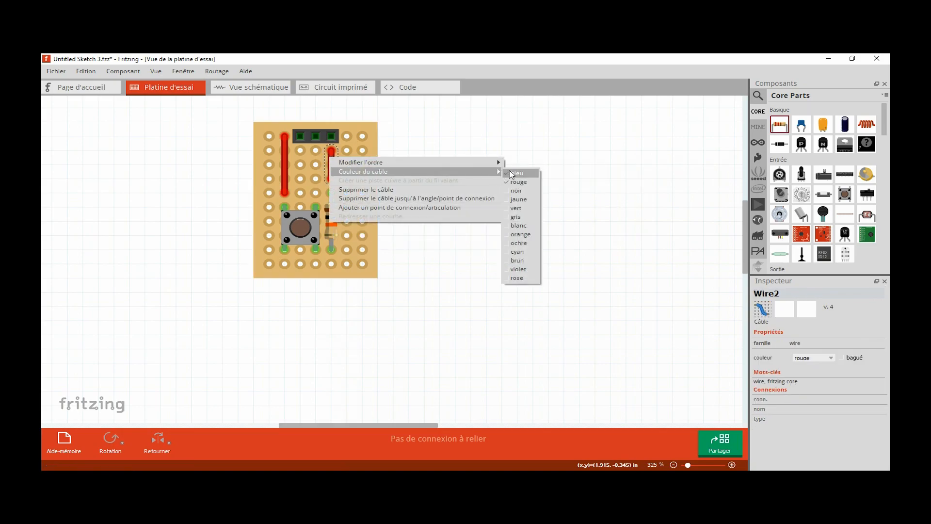
{"action": "left_click", "coordinate": [518, 190]}
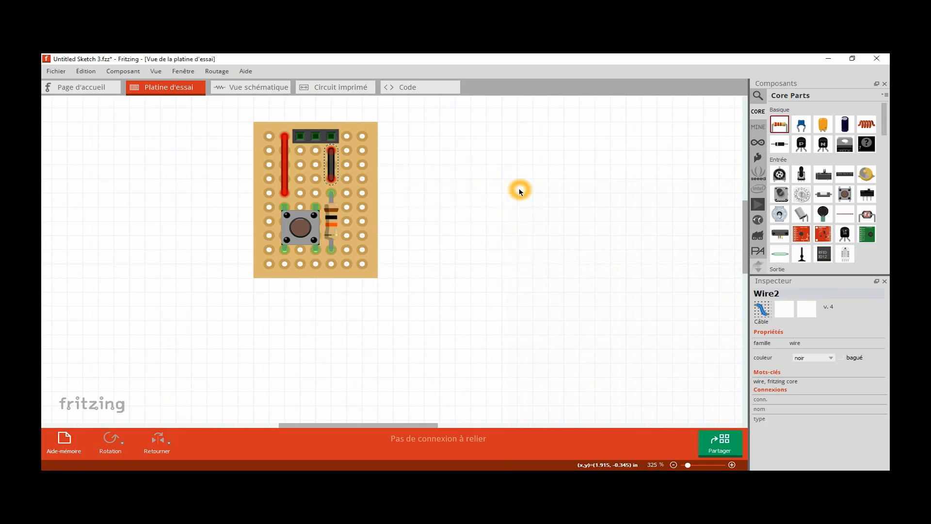
- Draw a wire in the fourth column, from the fifth row to the second, and colour it yellow (jaune)
{"action": "left_click", "coordinate": [316, 196]}
{"action": "left_click_drag", "start_coordinate": [317, 196], "coordinate": [316, 151]}
{"action": "right_click", "coordinate": [316, 162]}
{"action": "mouse_move", "coordinate": [477, 175]}
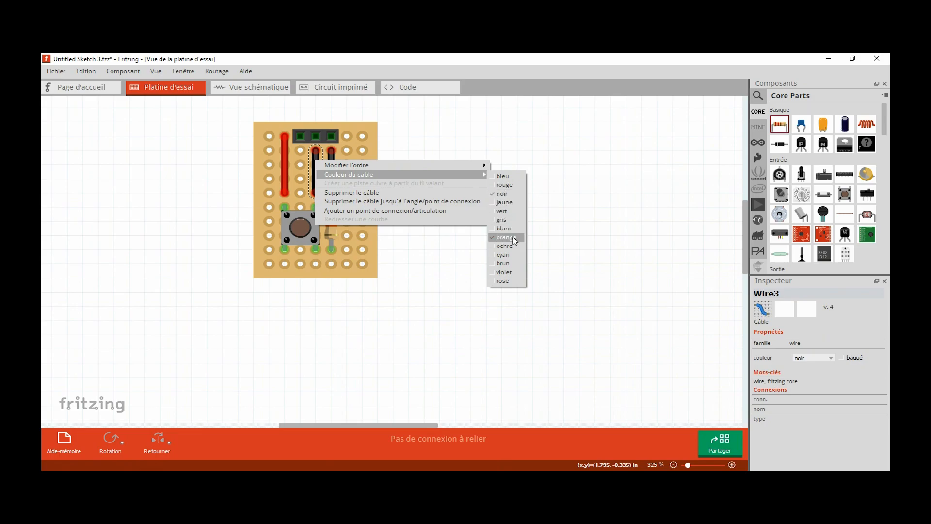
{"action": "left_click", "coordinate": [504, 202]}
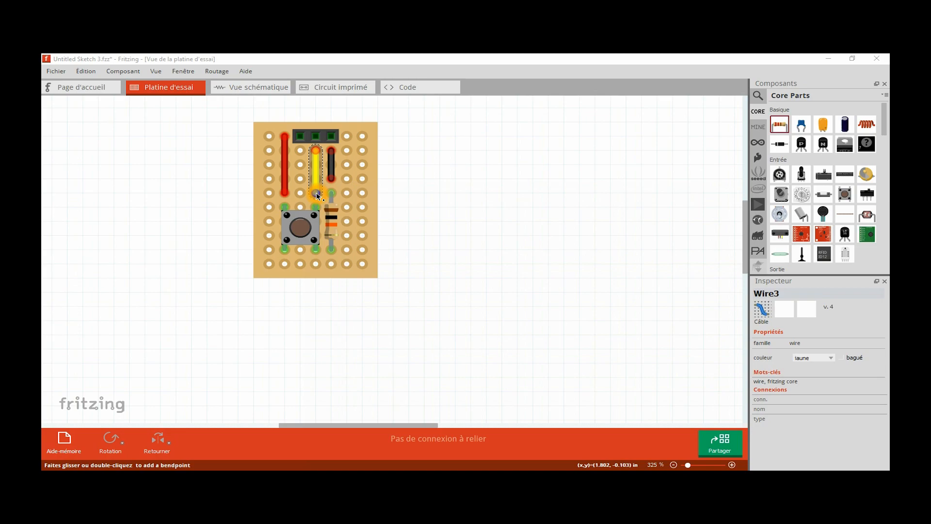
- Bridge the red, yellow and black wires to the header pins, pushbutton and resistor with short grey wires, and link the button's lower leg to the resistor
{"action": "mouse_move", "coordinate": [269, 205]}
{"action": "left_mouse_down"}
{"action": "mouse_move", "coordinate": [271, 196]}
{"action": "mouse_move", "coordinate": [283, 209]}
{"action": "mouse_move", "coordinate": [284, 193]}
{"action": "left_mouse_up"}
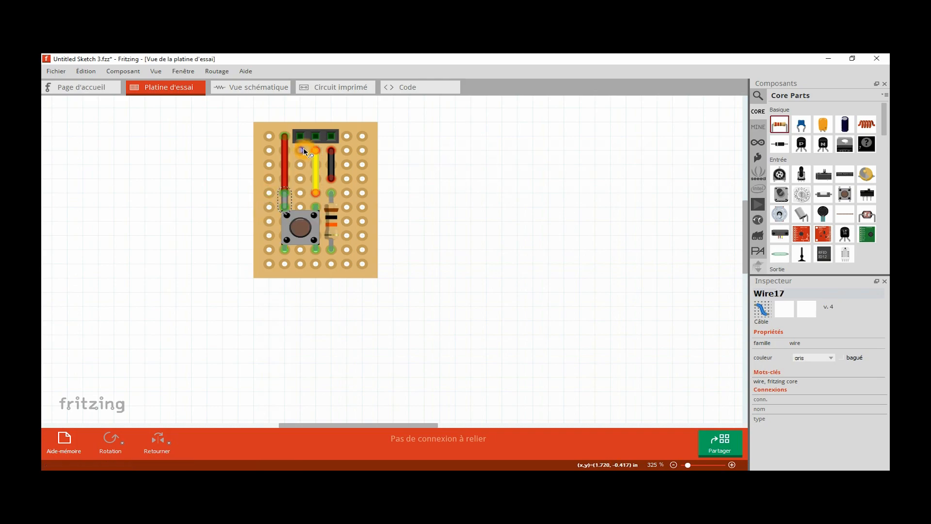
{"action": "mouse_move", "coordinate": [300, 148]}
{"action": "left_mouse_down"}
{"action": "mouse_move", "coordinate": [285, 136]}
{"action": "mouse_move", "coordinate": [301, 137]}
{"action": "left_mouse_up"}
{"action": "mouse_move", "coordinate": [331, 265]}
{"action": "left_mouse_down"}
{"action": "mouse_move", "coordinate": [317, 264]}
{"action": "mouse_move", "coordinate": [332, 264]}
{"action": "mouse_move", "coordinate": [334, 251]}
{"action": "mouse_move", "coordinate": [317, 264]}
{"action": "mouse_move", "coordinate": [316, 250]}
{"action": "left_mouse_up"}
{"action": "mouse_move", "coordinate": [347, 191]}
{"action": "left_mouse_down"}
{"action": "mouse_move", "coordinate": [345, 179]}
{"action": "mouse_move", "coordinate": [335, 181]}
{"action": "mouse_move", "coordinate": [334, 196]}
{"action": "left_mouse_up"}
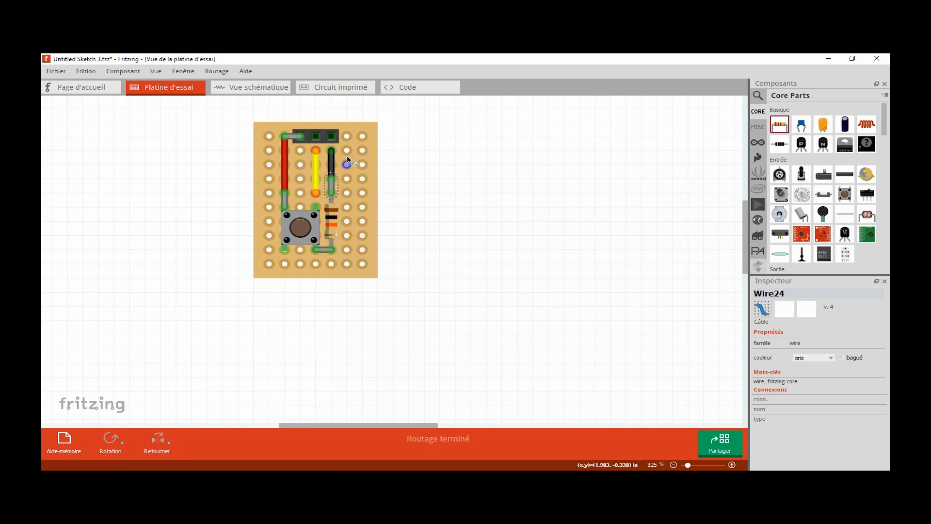
{"action": "left_click_drag", "start_coordinate": [333, 139], "coordinate": [316, 194]}
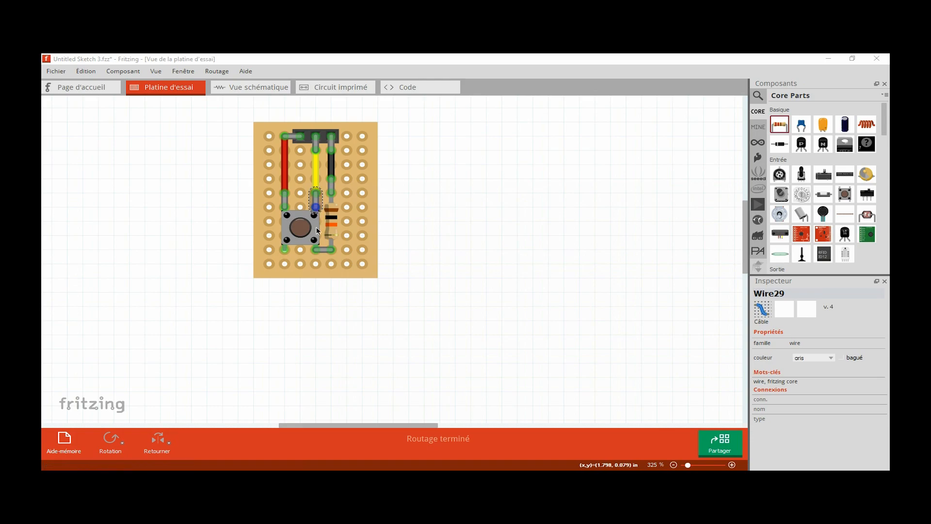
- Draw yellow wires along the perfboard's bottom row and last column, and join them at the corner with a short grey (gris) wire
{"action": "left_click_drag", "start_coordinate": [316, 265], "coordinate": [364, 182]}
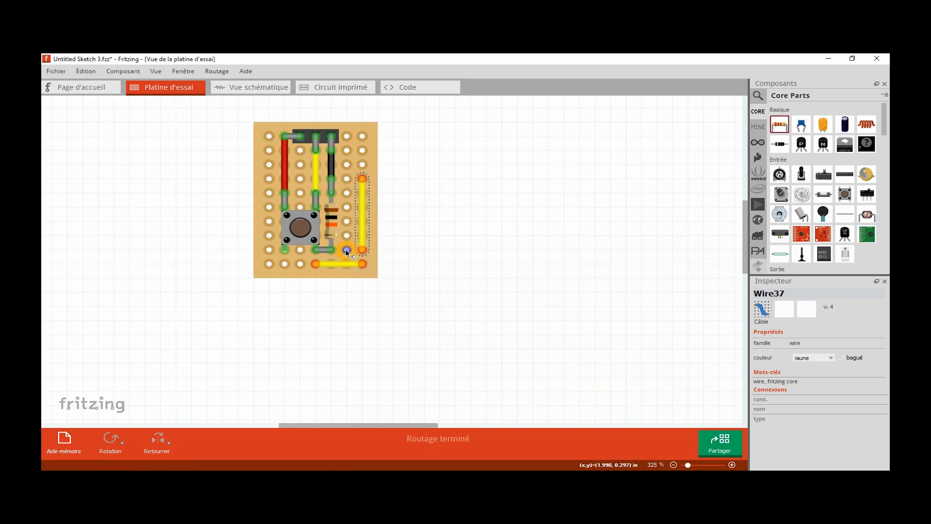
{"action": "left_click_drag", "start_coordinate": [348, 250], "coordinate": [347, 236]}
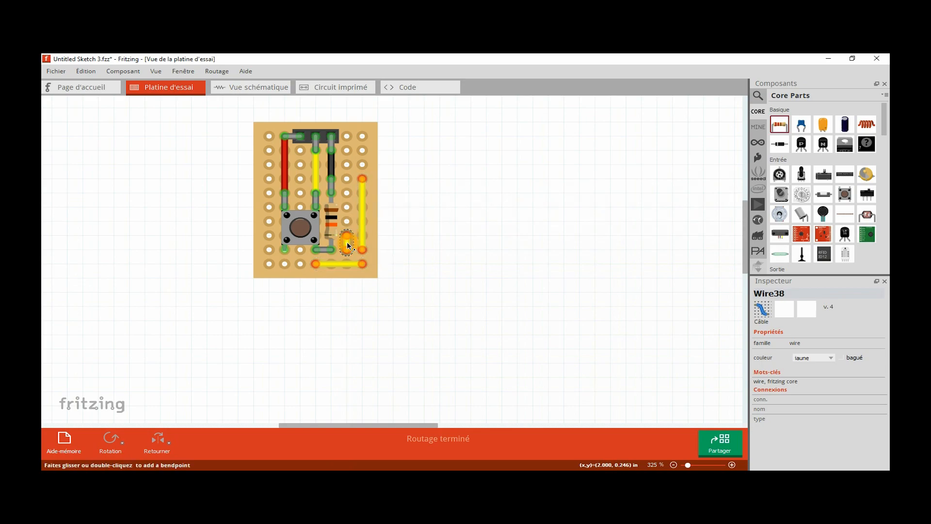
{"action": "right_click", "coordinate": [348, 246]}
{"action": "mouse_move", "coordinate": [427, 258]}
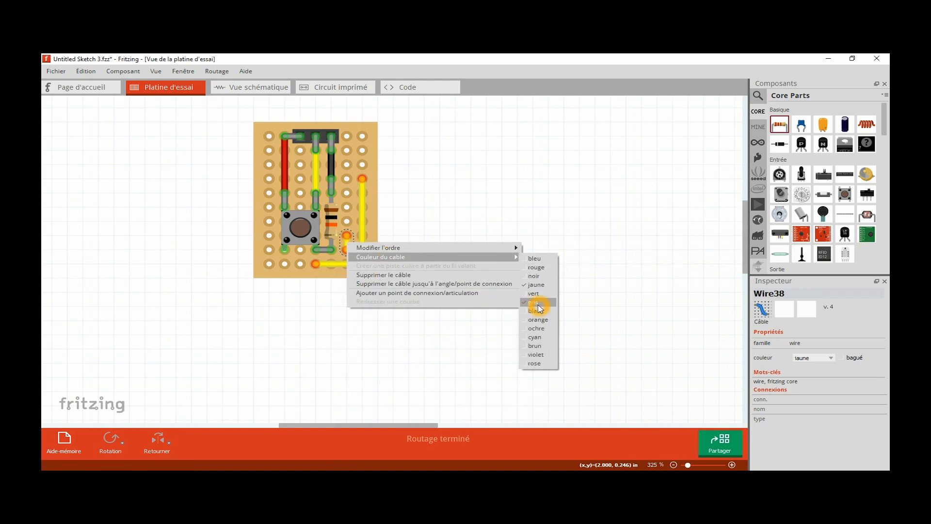
{"action": "left_click", "coordinate": [539, 305]}
{"action": "left_click_drag", "start_coordinate": [347, 250], "coordinate": [366, 257]}
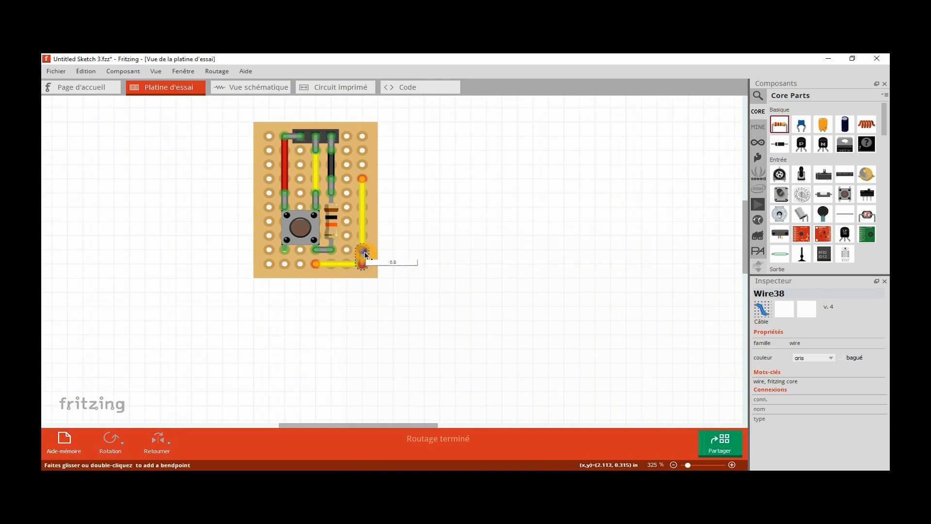